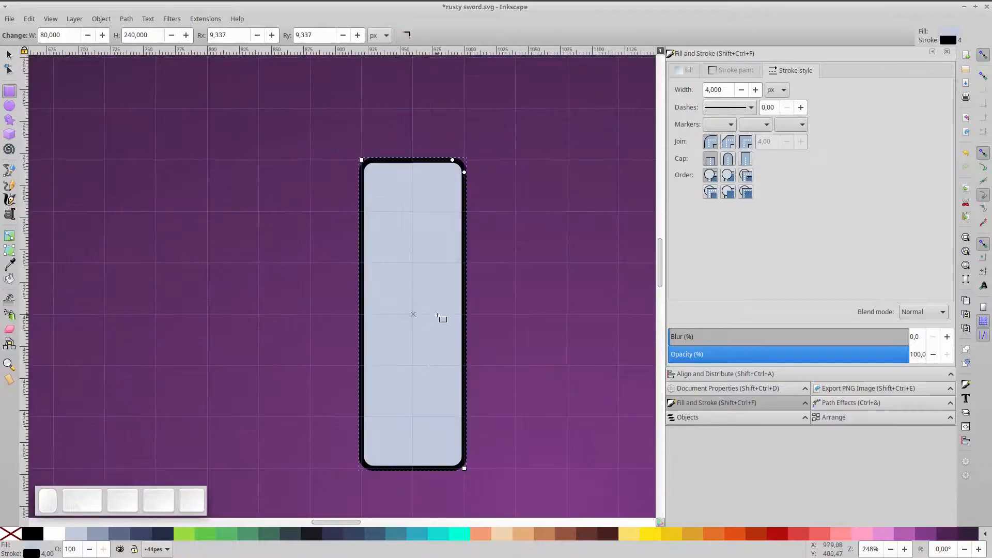
- Convert the rounded rectangle to a path and delete the surplus corner nodes at its upper end
drag(430, 163, 432, 161)
key(n)
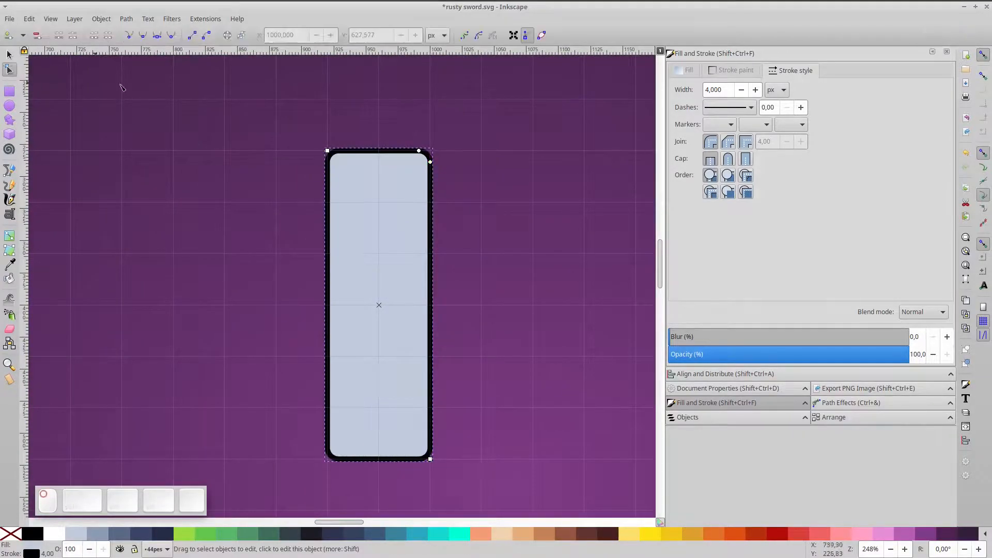
click(126, 19)
click(150, 28)
drag(425, 158, 426, 159)
key(Delete)
- Turn the two upper nodes into sharp corners, insert a node midway between them and raise it to Y 200 px as a pointed tip
drag(296, 123, 455, 189)
click(130, 35)
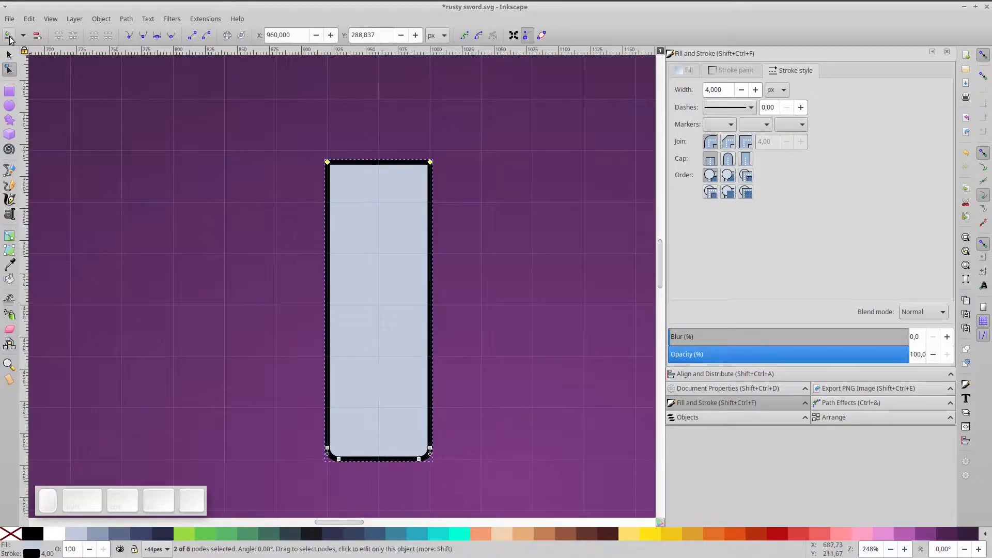
scroll(389, 190, up, 3)
drag(360, 228, 368, 116)
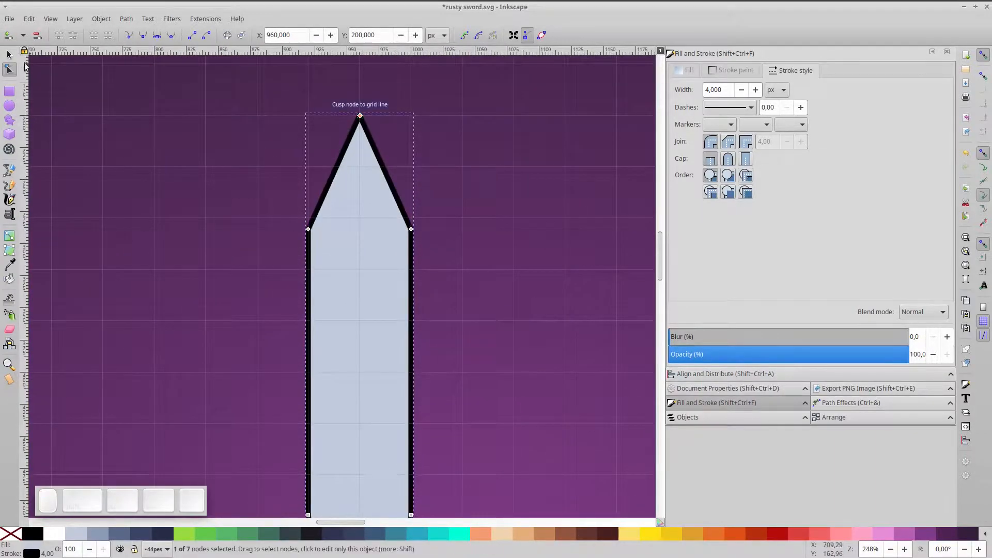
- Create a smaller centred copy of the blade without a stroke and fill the outer blade shape white
click(9, 54)
scroll(370, 321, down, 2)
drag(429, 78, 412, 96)
click(371, 124)
click(54, 534)
click(346, 326)
shift+click(10, 533)
key(space)
- Move the inner blade shape up to Y 240 px and extend its lower nodes past the blade's bottom edge
drag(363, 310, 364, 290)
double_click(364, 291)
drag(315, 336, 385, 460)
click(9, 55)
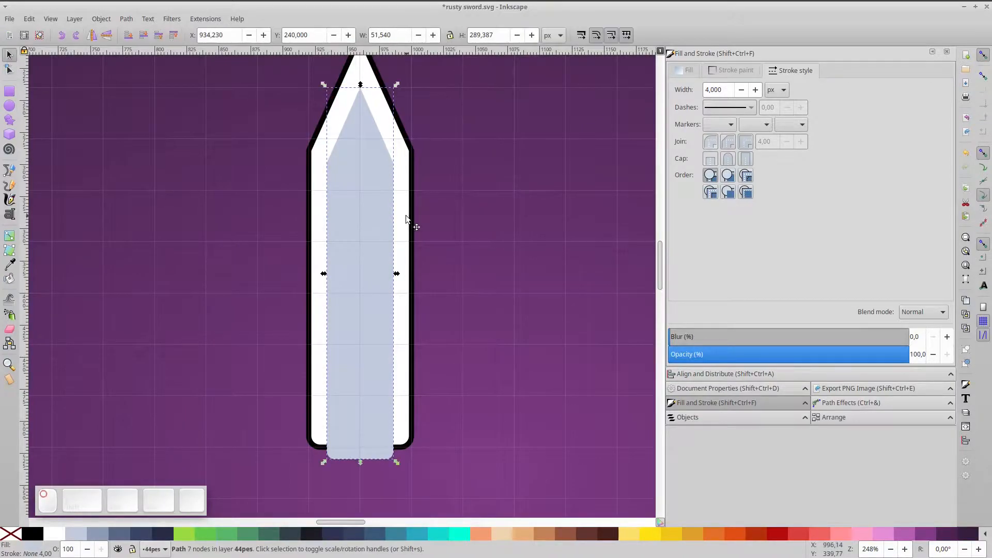
- Trim the inner blade shape's overhanging bottom by intersecting it with a duplicate of the white blade outline
click(405, 217)
key(ctrl+d)
shift+click(376, 455)
key(ctrl+asterisk)
key(space)
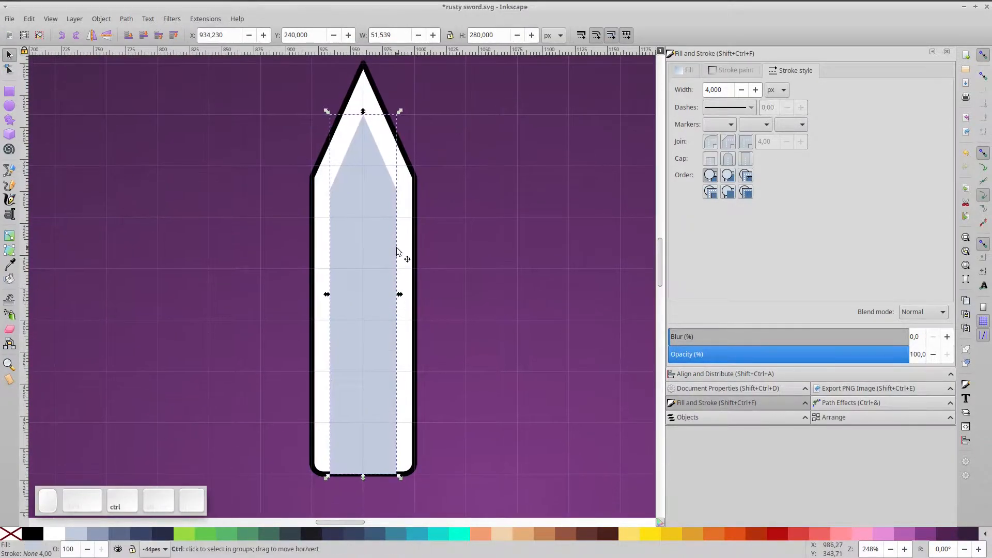
key(space)
- Draw a circle about 34 px wide without a stroke, fill it light green and place it over the blade's right edge
ctrl+scroll(414, 228, up, 2)
click(10, 107)
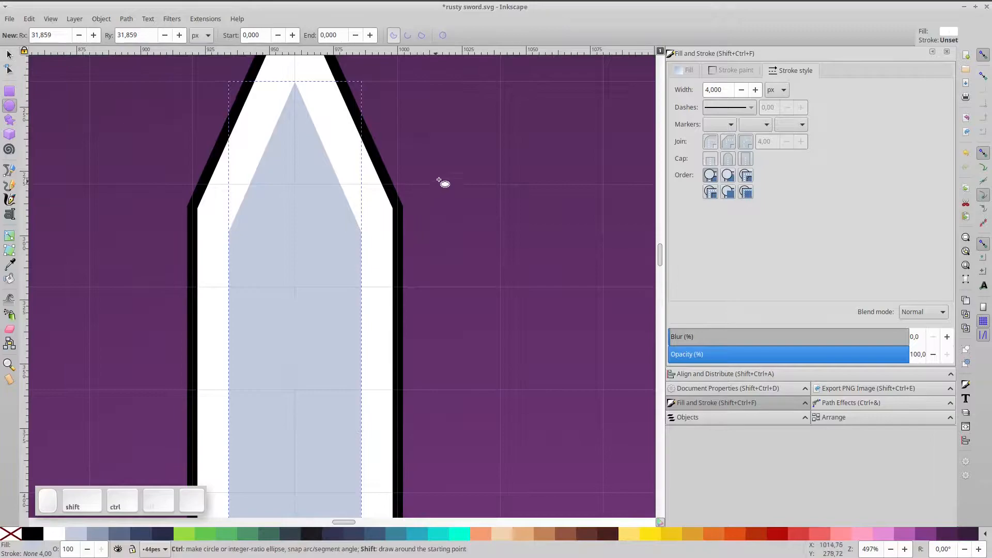
drag(397, 133, 486, 221)
click(307, 538)
click(184, 533)
click(9, 55)
drag(450, 184, 434, 250)
- Duplicate the green circle several times, shrink some copies and cluster them along the blade's right and left edges
key(ctrl+d)
ctrl+shift+drag(472, 201, 457, 216)
drag(442, 242, 137, 405)
key(ctrl+d)
key(space)
drag(146, 339, 190, 504)
key(space)
drag(199, 220, 220, 271)
ctrl+shift+drag(243, 227, 255, 215)
drag(223, 264, 198, 287)
key(ctrl+d)
key(space)
drag(373, 58, 371, 427)
- Unite all the green circles along both blade edges into a single path
click(396, 233)
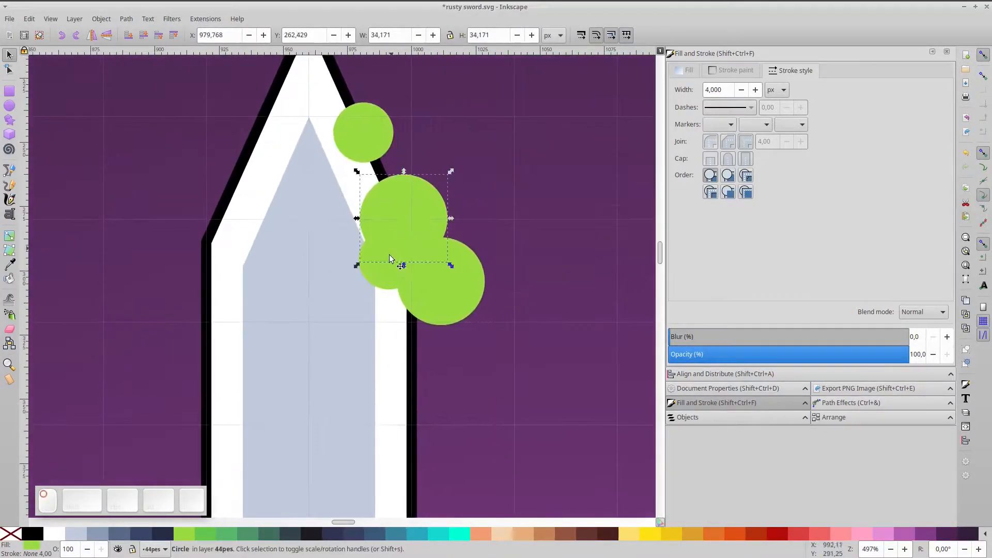
shift+click(427, 299)
shift+click(360, 146)
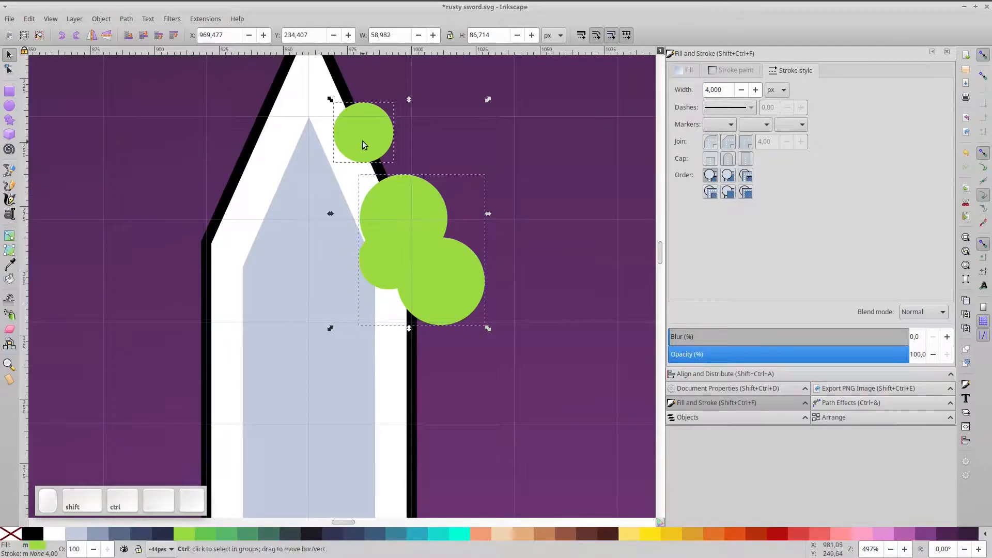
key(ctrl+plus)
key(space)
drag(329, 480, 370, 232)
shift+click(264, 398)
shift+click(231, 467)
key(ctrl+plus)
key(space)
- Intersect the united circles with a duplicate of the blade shape and fill the resulting patches slate blue
drag(263, 62, 223, 252)
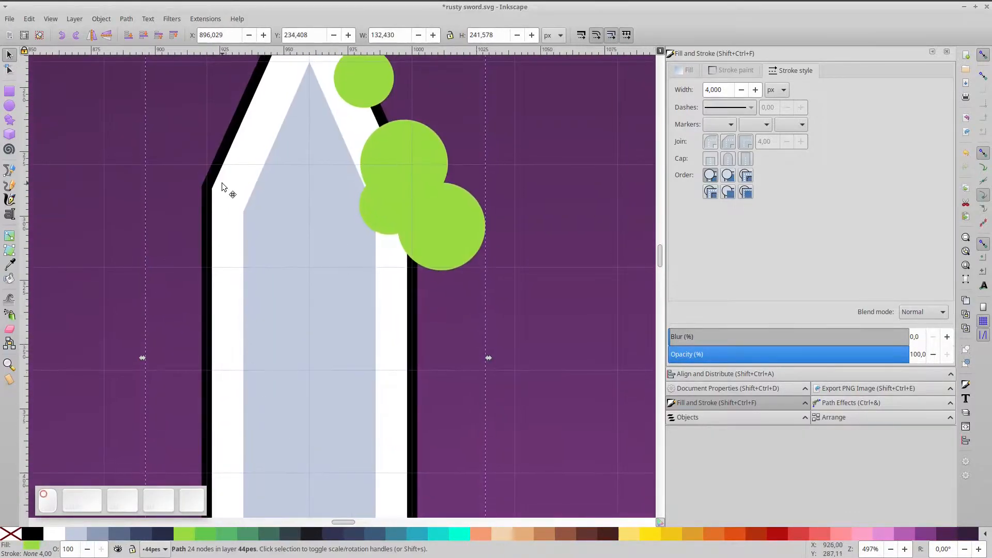
click(222, 186)
key(ctrl+d)
shift+click(469, 228)
key(ctrl+asterisk)
click(103, 537)
click(114, 538)
scroll(486, 276, down, 2)
- Break the slate patches apart into separate shapes and select the large patch on the blade's right edge
key(space)
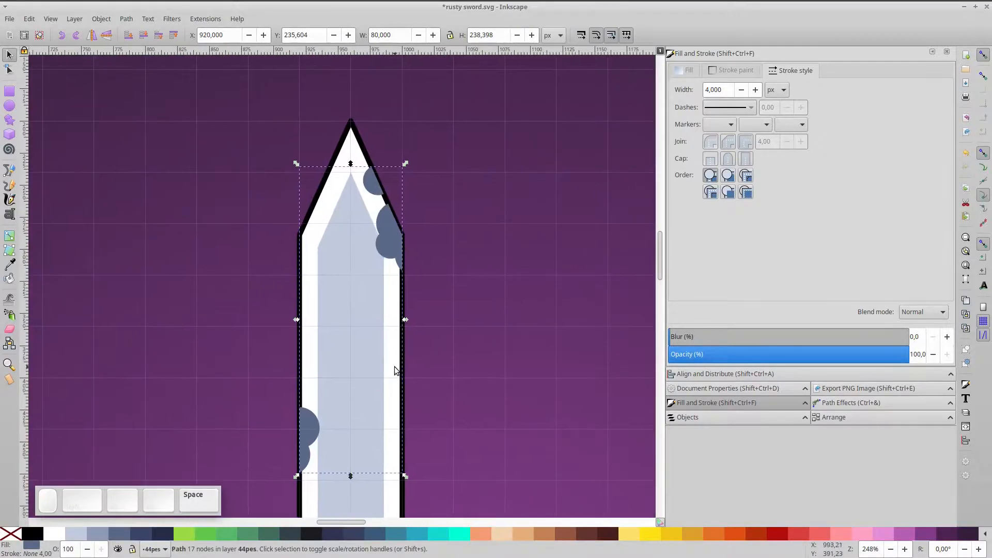
click(423, 260)
key(space)
scroll(367, 274, up, 2)
click(367, 291)
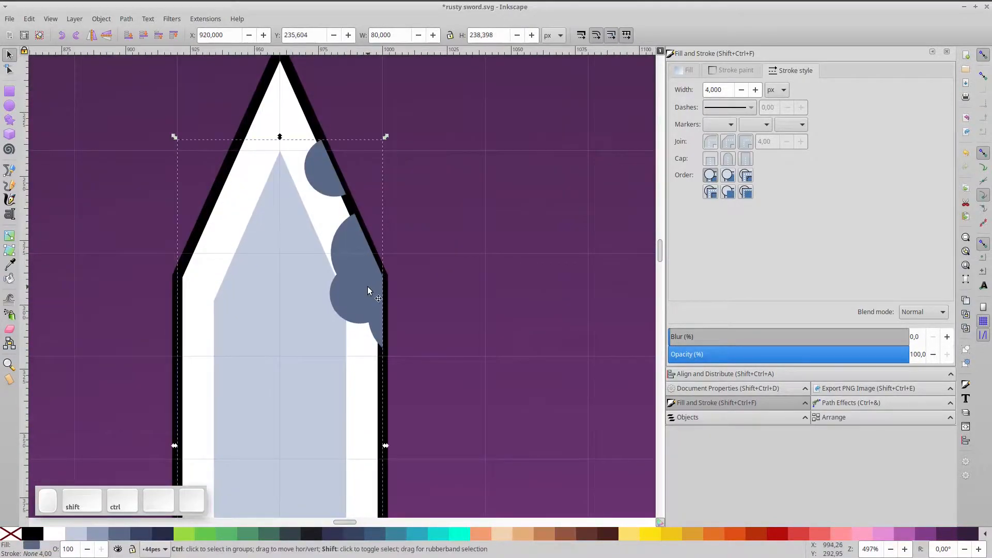
scroll(358, 287, up, 1)
ctrl+click(352, 284)
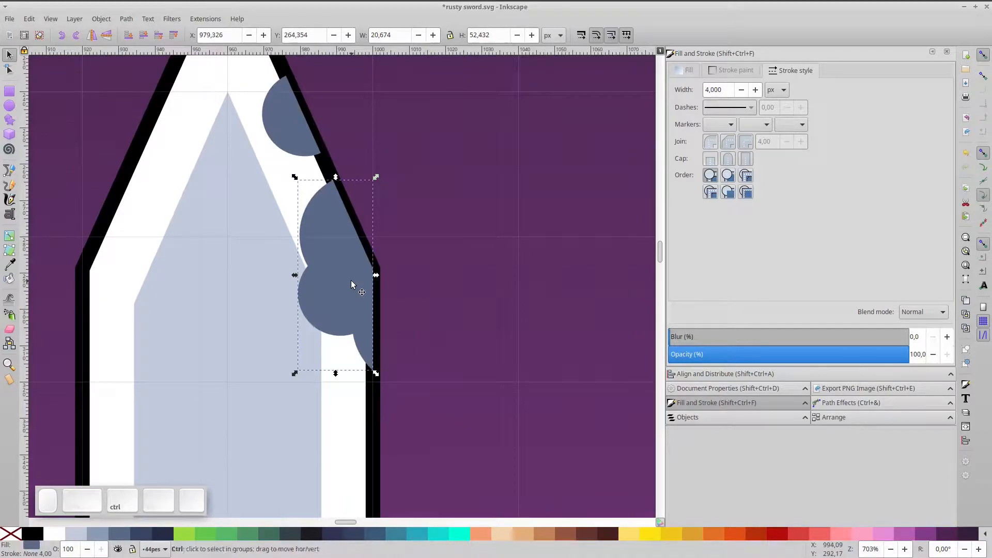
- Recolour a copy of the right-edge patch, offset it outward and subtract it from the blade to cut a notch
click(67, 536)
drag(344, 285, 377, 272)
click(310, 231)
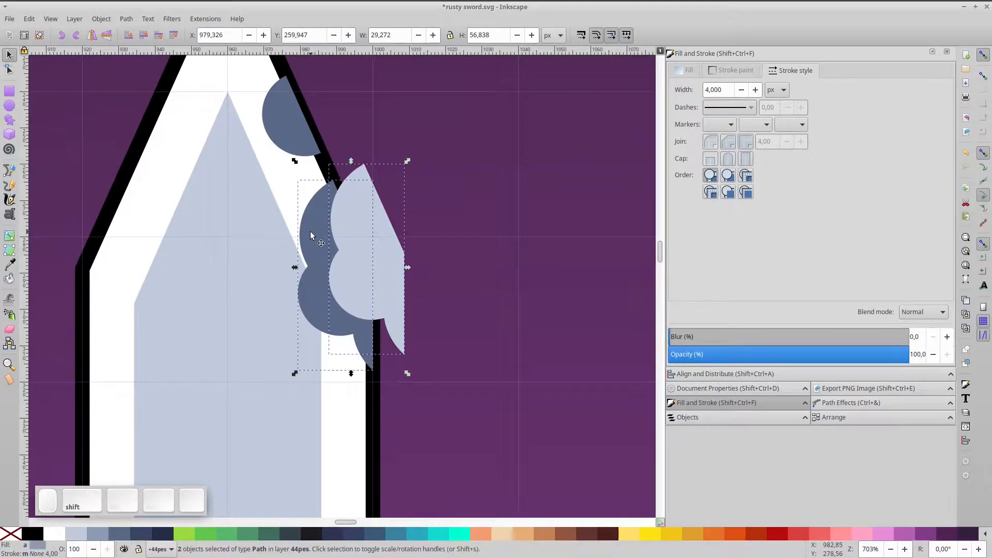
click(367, 240)
shift+click(281, 191)
key(ctrl+minus)
- Duplicate the left-edge patch in green, shrink it to about 12 by 40 px at the edge and subtract it from the blade
drag(259, 440, 409, 84)
click(314, 297)
key(ctrl+d)
click(210, 535)
drag(310, 294, 285, 303)
drag(326, 228, 319, 248)
drag(291, 281, 302, 268)
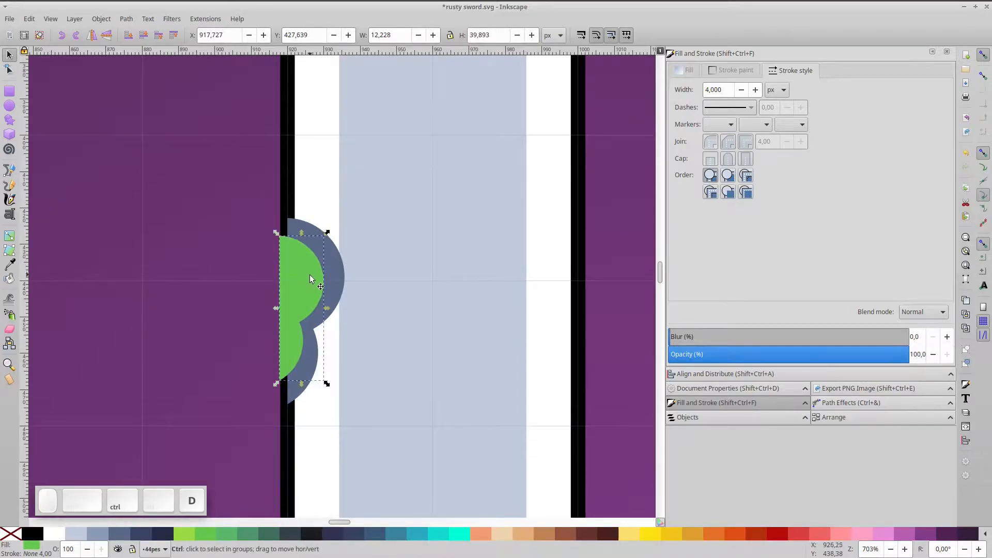
shift+click(306, 177)
key(ctrl+minus)
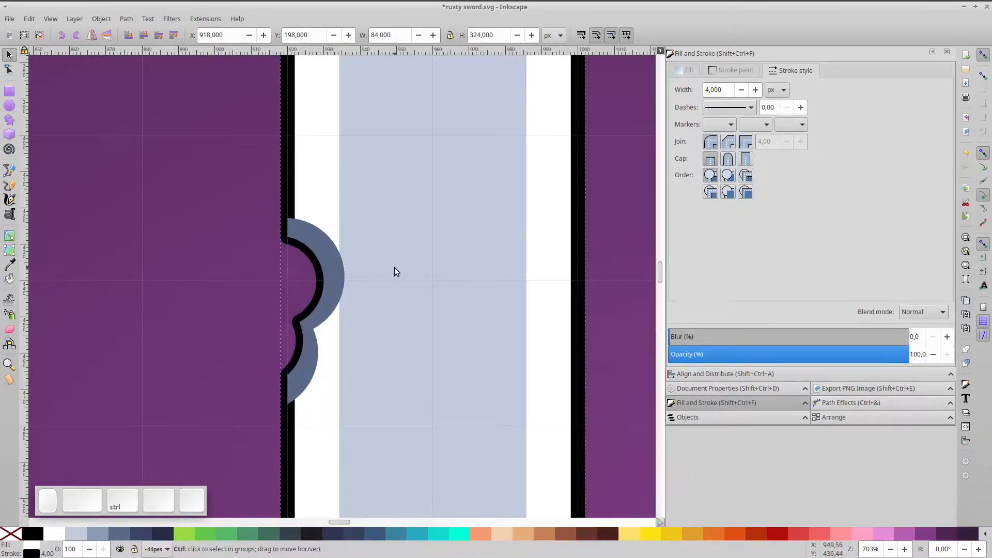
- Bring a copy of the notched blade outline to the front and remove its fill
ctrl+scroll(395, 268, down, 2)
scroll(419, 304, up, 3)
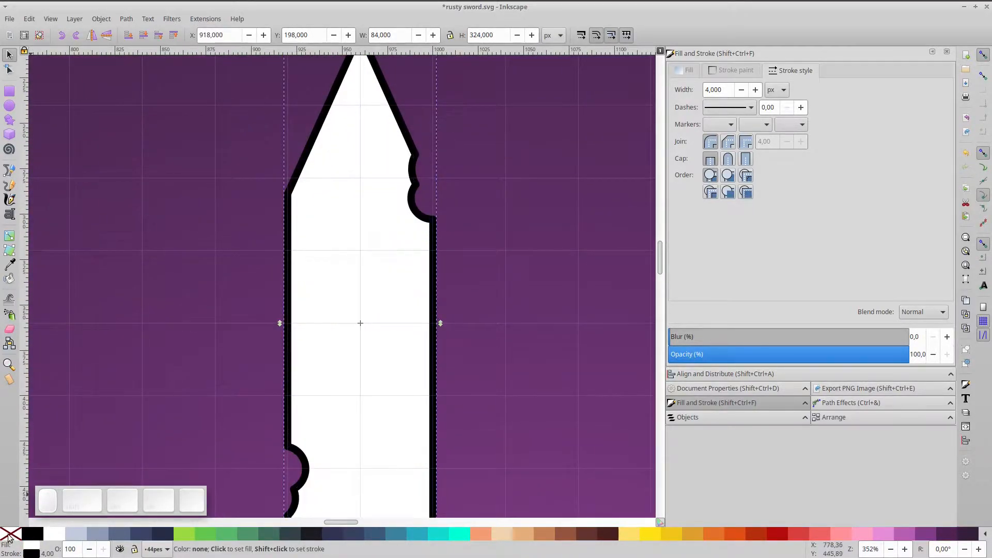
ctrl+scroll(421, 255, down, 2)
key(space)
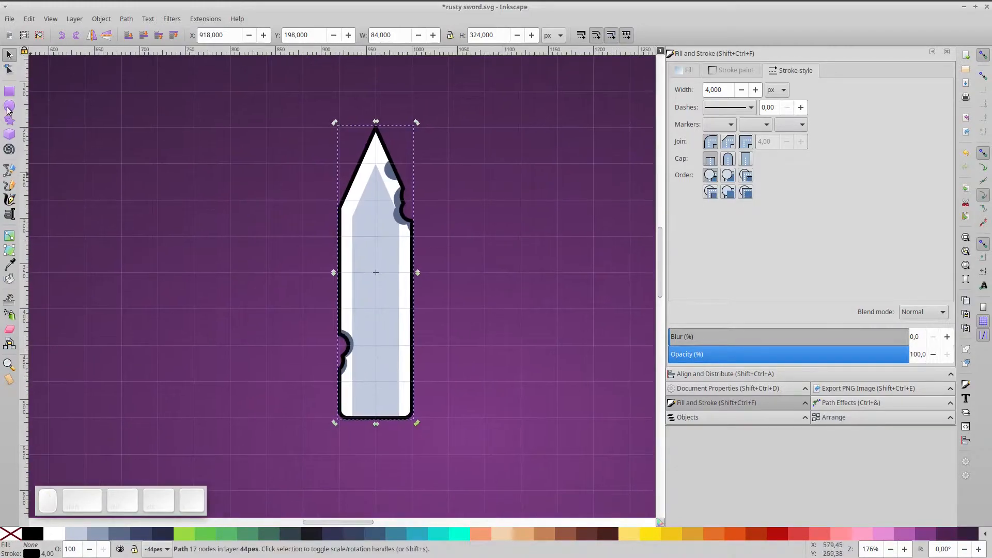
- Draw a 240 by 80 px ellipse across the blade's lower end and fill it golden yellow
key(space)
ctrl+scroll(382, 377, up, 2)
drag(154, 314, 471, 354)
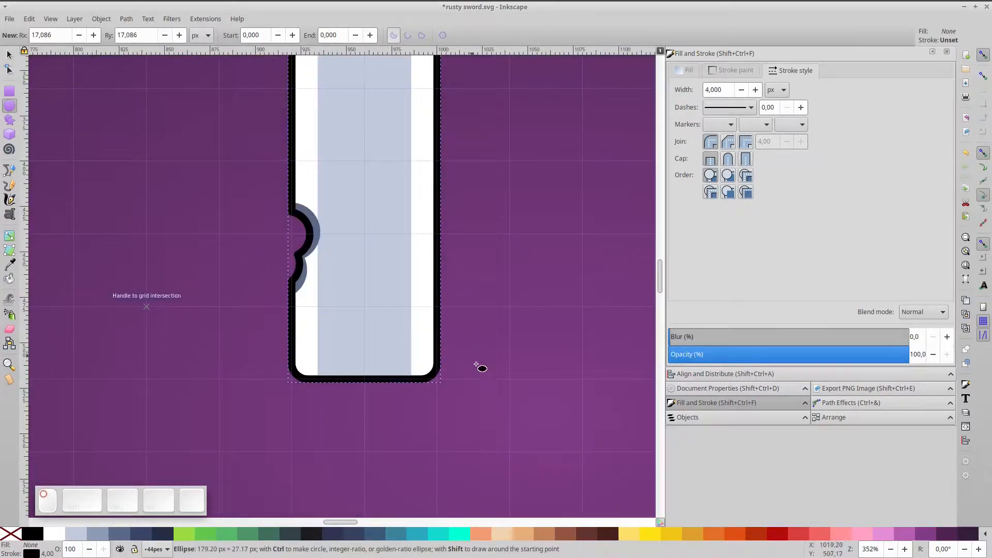
drag(540, 453, 583, 452)
click(679, 533)
click(687, 535)
click(675, 533)
- Place a copy of the ellipse slightly lower and set its fill and stroke to dark gold #DF9F2E
key(s)
drag(484, 350, 482, 366)
shift+click(688, 538)
click(688, 537)
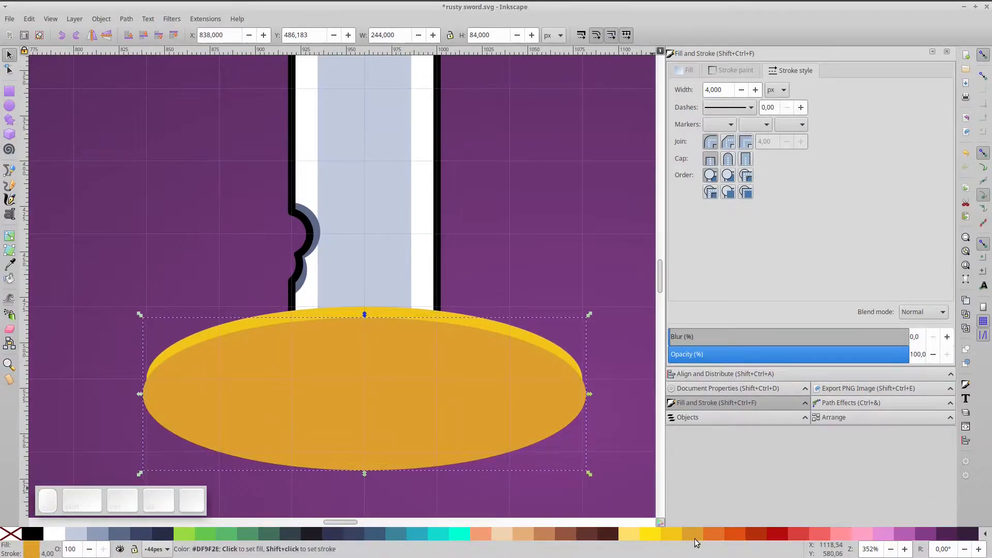
- Give both ellipses black strokes and lower the darker ellipse behind the yellow one
click(526, 333)
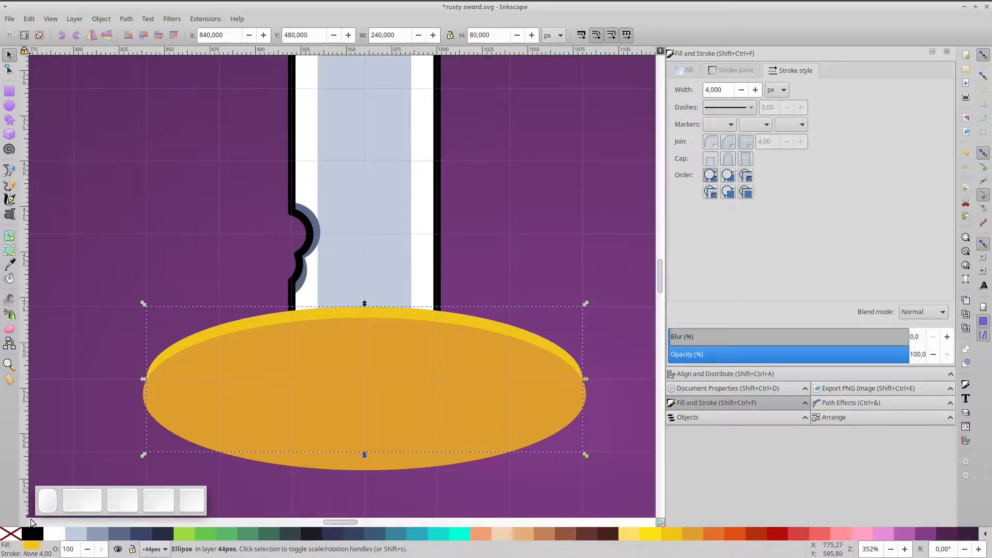
shift+click(32, 535)
click(206, 416)
shift+click(32, 535)
click(143, 36)
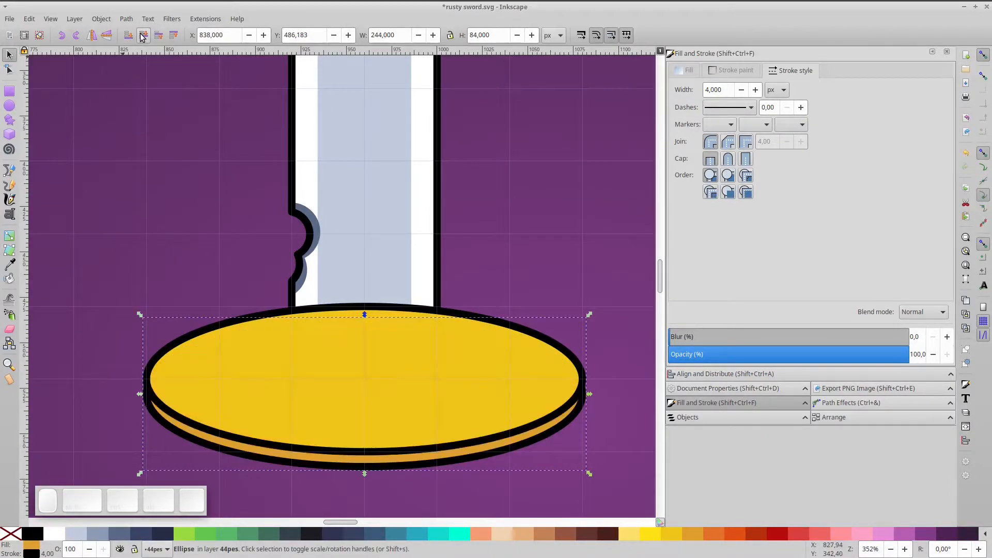
- Group the two ellipses together and group all the blade parts as a separate group
shift+click(472, 455)
click(538, 413)
shift+click(408, 464)
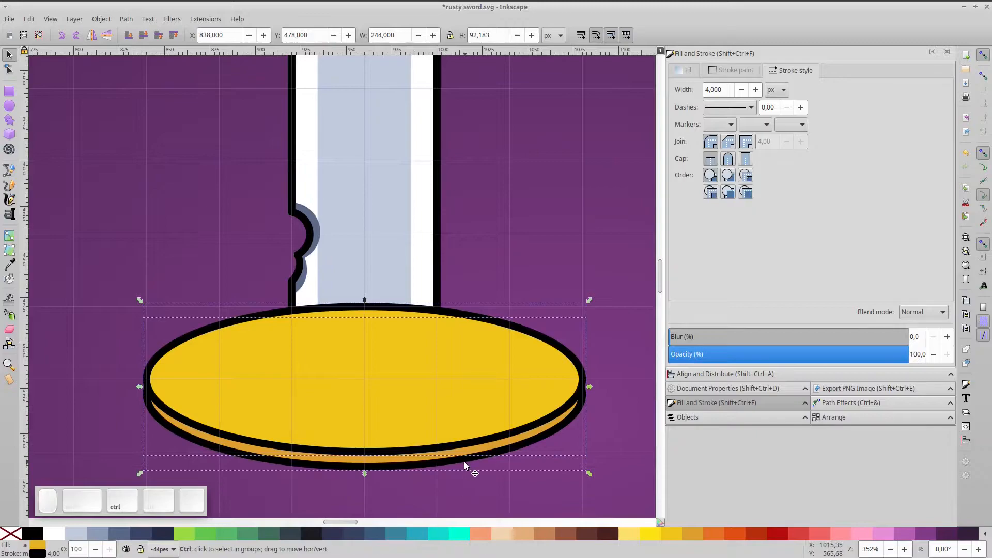
key(ctrl+g)
scroll(403, 331, down, 2)
drag(402, 332, 392, 408)
drag(313, 137, 437, 489)
shift+click(478, 433)
key(ctrl+g)
- Send the ellipse group behind the blade and scale it about its centre to about 156 by 59 px
click(483, 444)
click(129, 39)
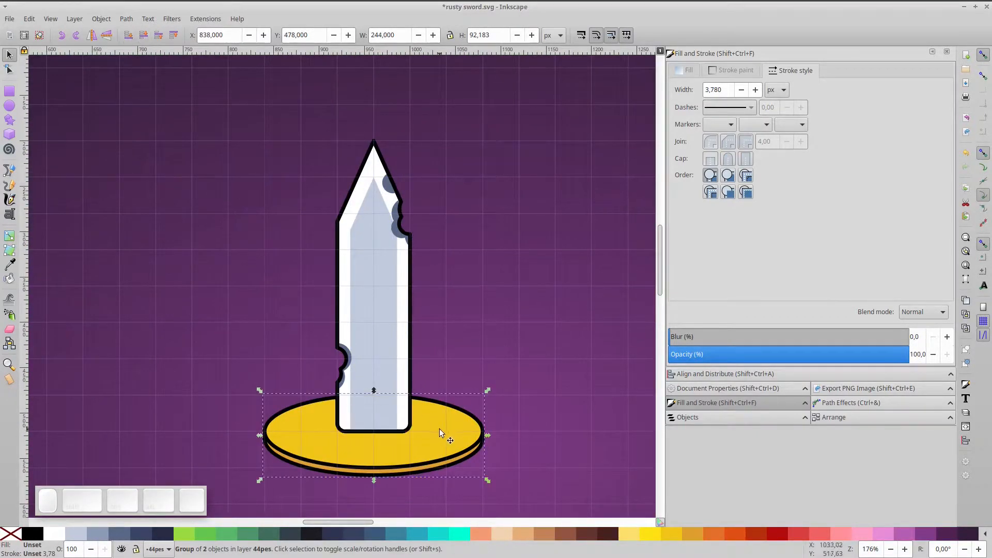
drag(488, 392, 452, 404)
scroll(426, 438, up, 2)
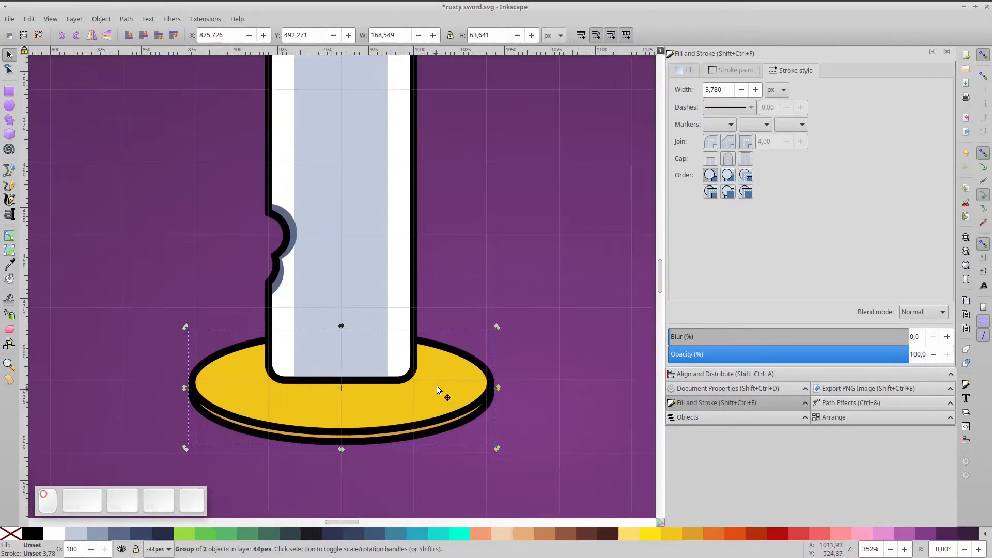
key(shift+s)
drag(496, 327, 484, 330)
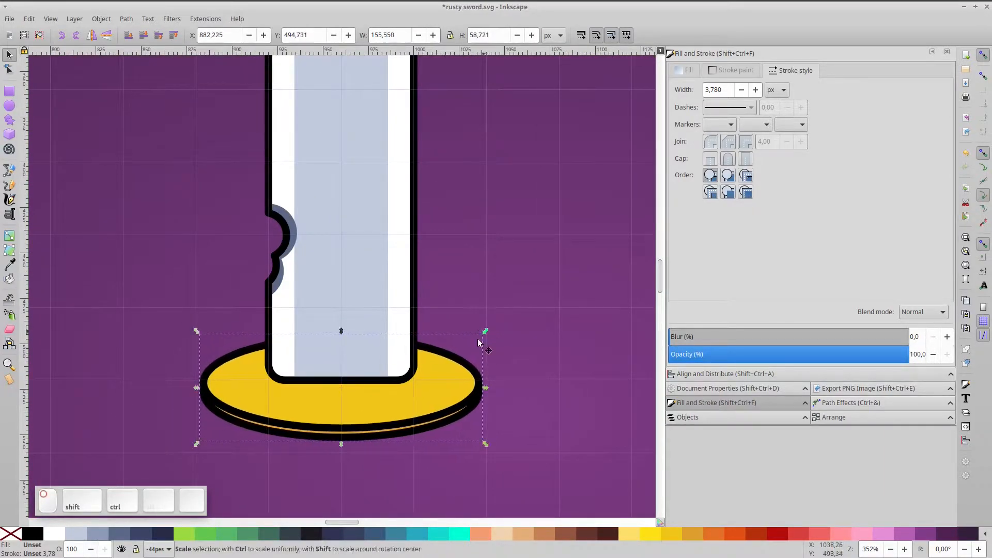
- Inside the ellipse group, shift the lower ellipse further down and fill it orange
double_click(393, 424)
click(384, 436)
key(Down)
key(Down)
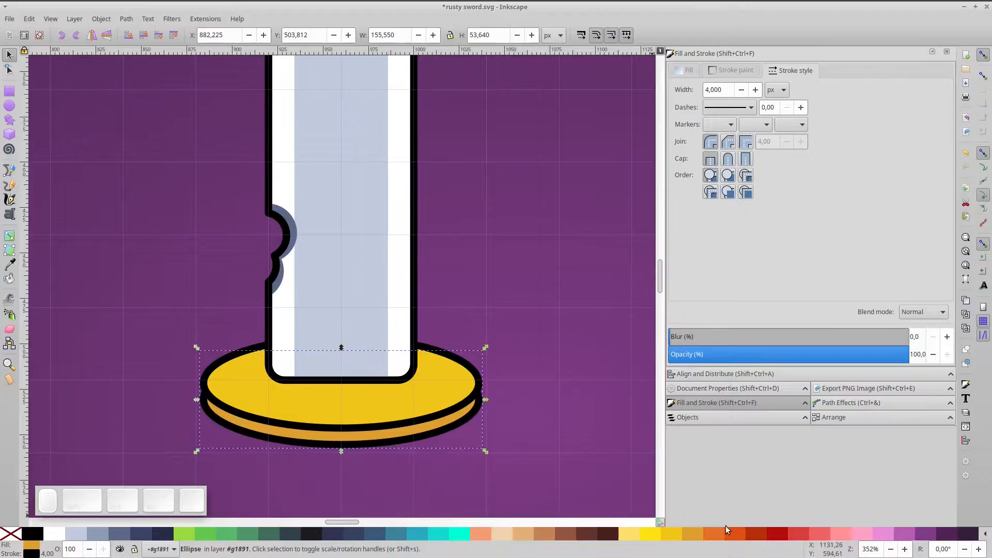
click(712, 533)
- Nudge the whole ellipse group up to about Y 489 px against the blade's lower end
click(386, 299)
click(470, 386)
key(Up)
key(Up)
key(Up)
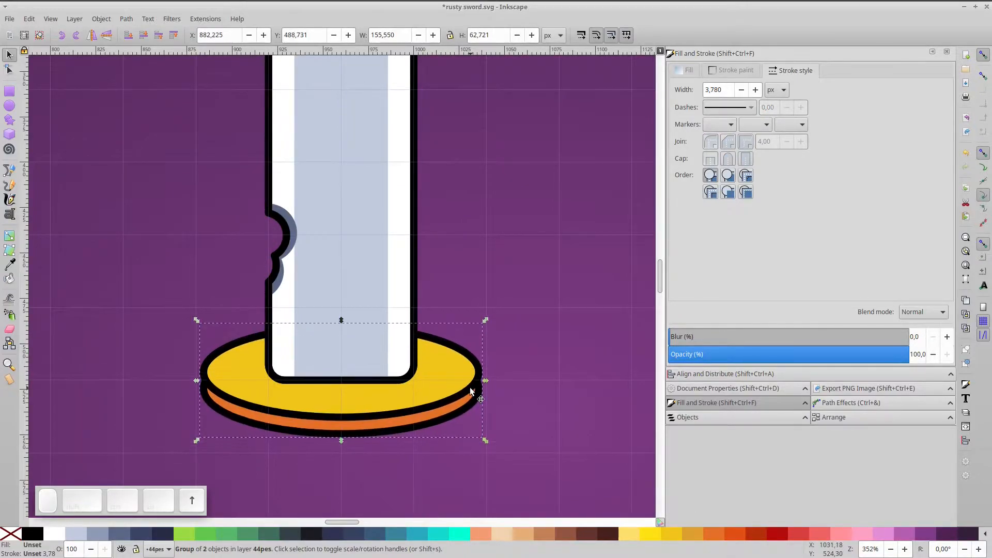
- Draw a circle about 29 px wide at the blade's lower-left corner with the slate patch colour and no stroke
click(8, 105)
scroll(317, 341, up, 2)
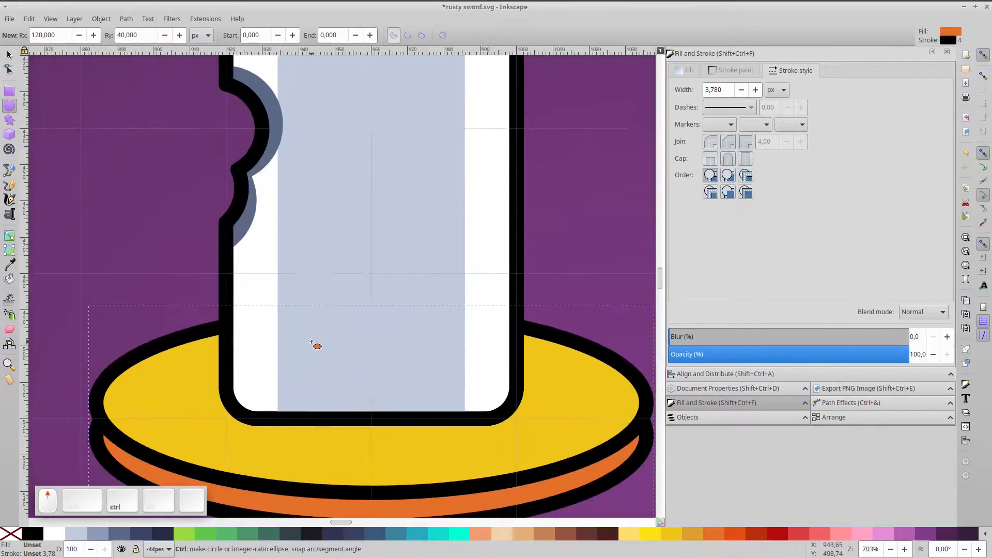
drag(273, 261, 323, 313)
key(d)
click(238, 103)
key(d)
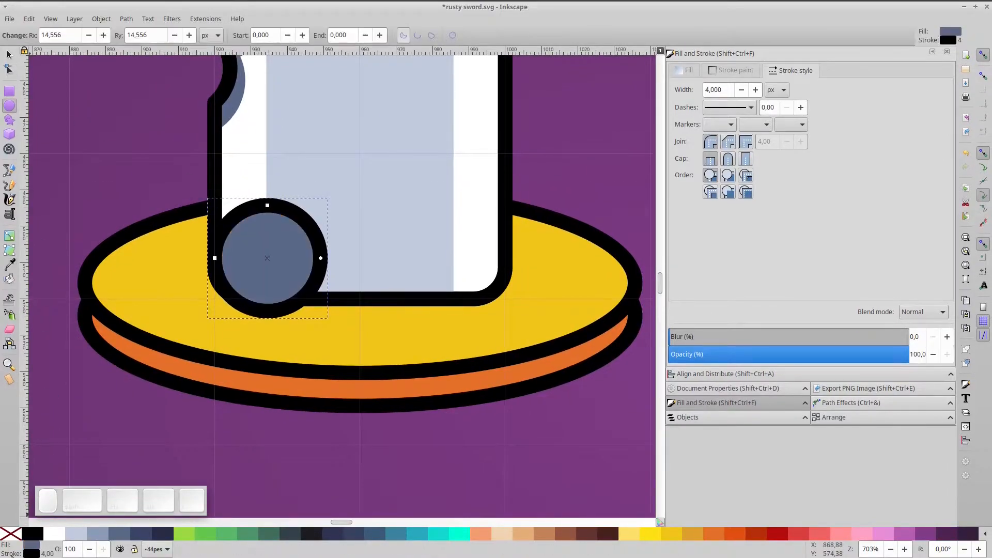
shift+click(9, 533)
click(9, 54)
- Place three copies of an enlarged slate circle, about 29 px wide, across the blade's lower end and unite them
key(space)
mouse_move(266, 261)
mouse_down()
mouse_move(365, 349)
mouse_move(472, 312)
mouse_move(413, 343)
mouse_up()
key(space)
shift+click(287, 285)
shift+click(476, 300)
key(ctrl+KP_Add)
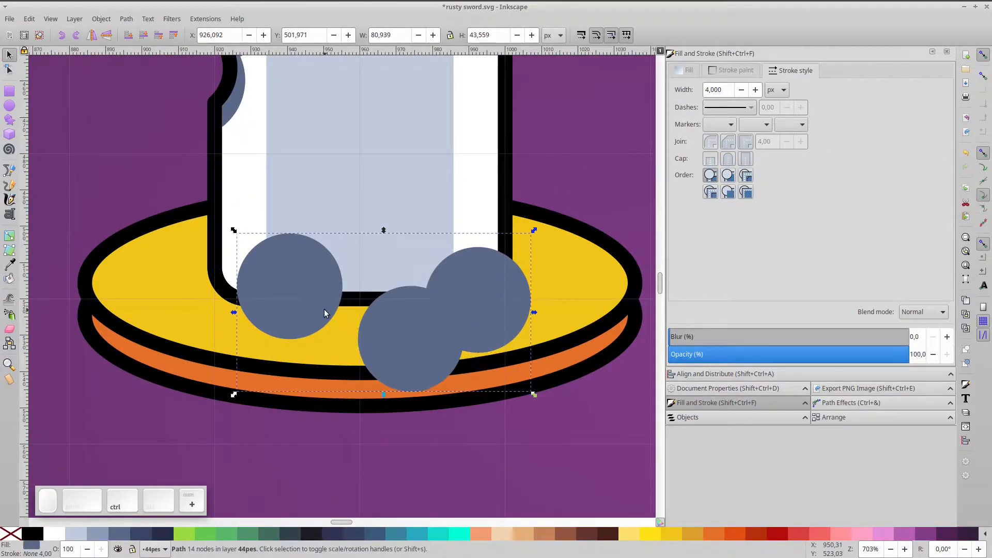
- Try to intersect the united slate circles with the blade group
key(Page_Down)
shift+click(475, 183)
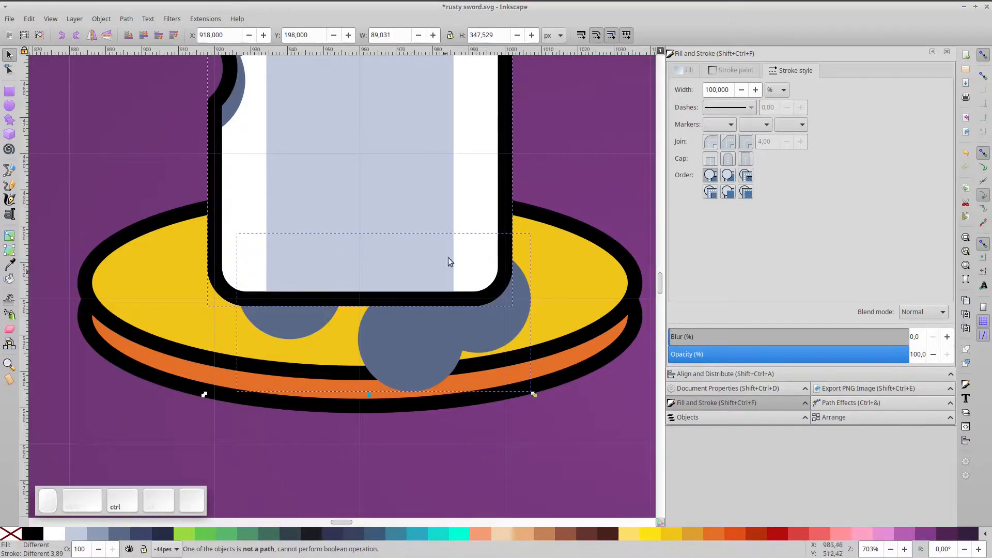
key(ctrl+z)
- Cut the united slate circles, paste them inside the blade group and position them over the blade's lower end
click(322, 257)
key(Delete)
double_click(343, 199)
key(ctrl+z)
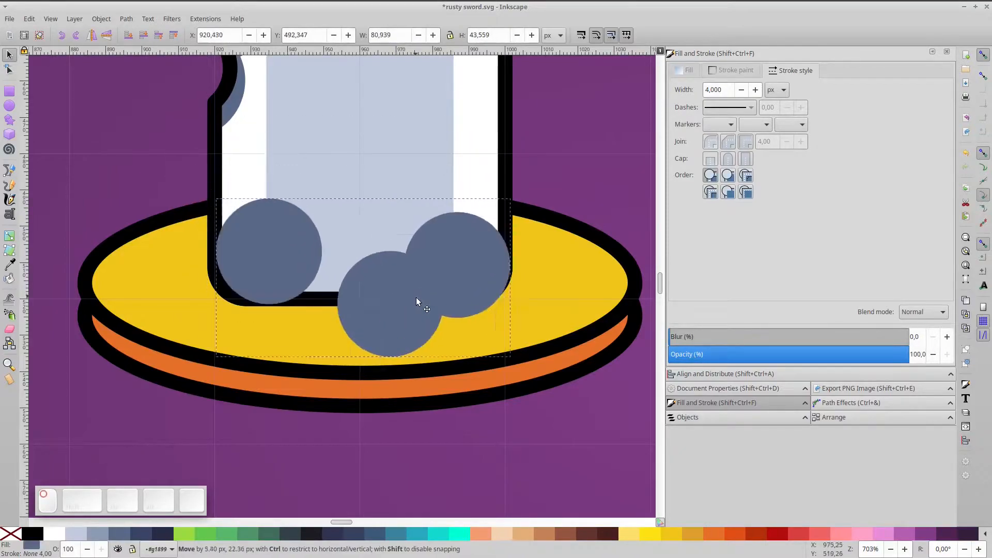
- Intersect the slate circles with a duplicate of the white blade shape and lower the result behind the black outline
ctrl+click(478, 207)
key(ctrl+d)
shift+click(401, 362)
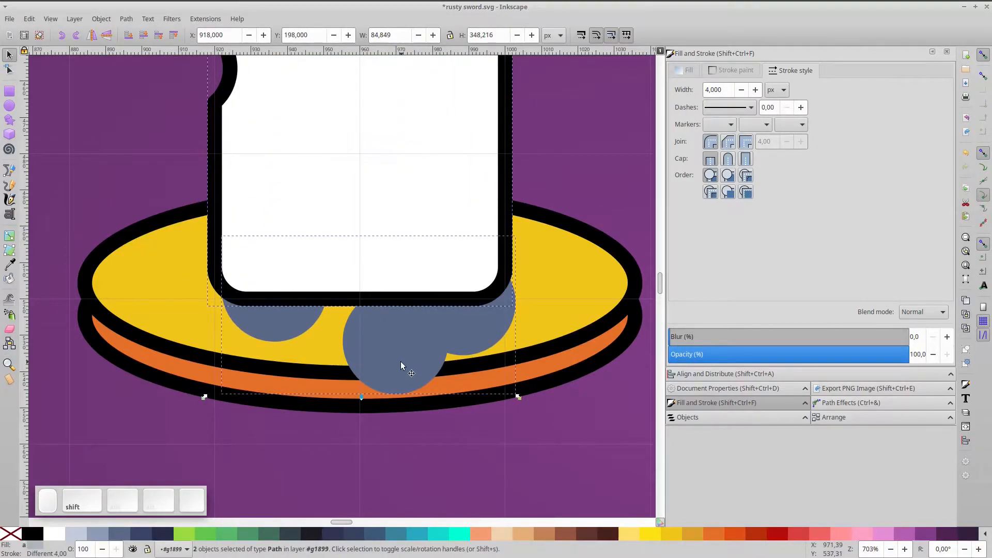
key(ctrl+asterisk)
click(144, 36)
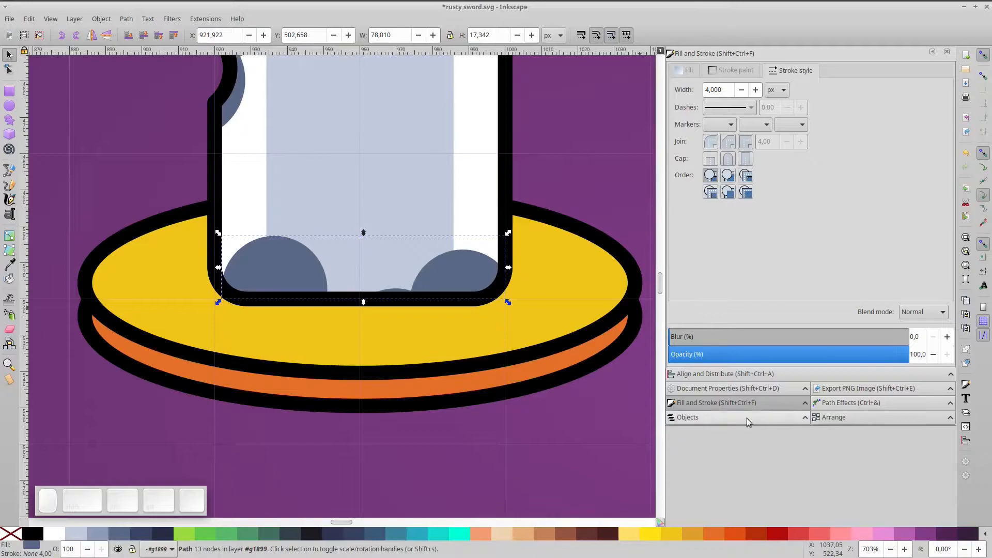
- Set the fill alpha of the slate patches at the blade's lower end to 85
click(686, 70)
click(860, 186)
click(583, 207)
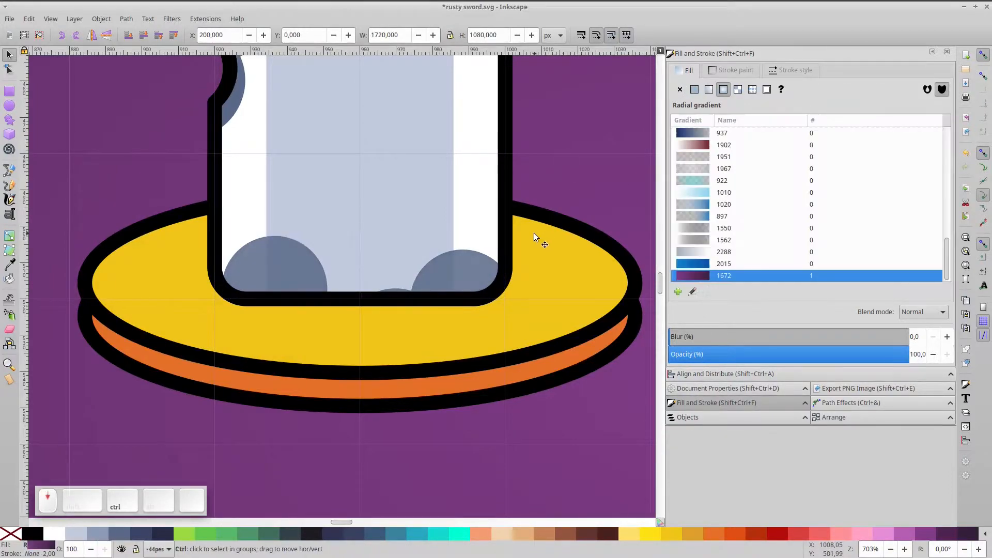
scroll(534, 233, down, 1)
key(space)
scroll(322, 225, down, 3)
key(space)
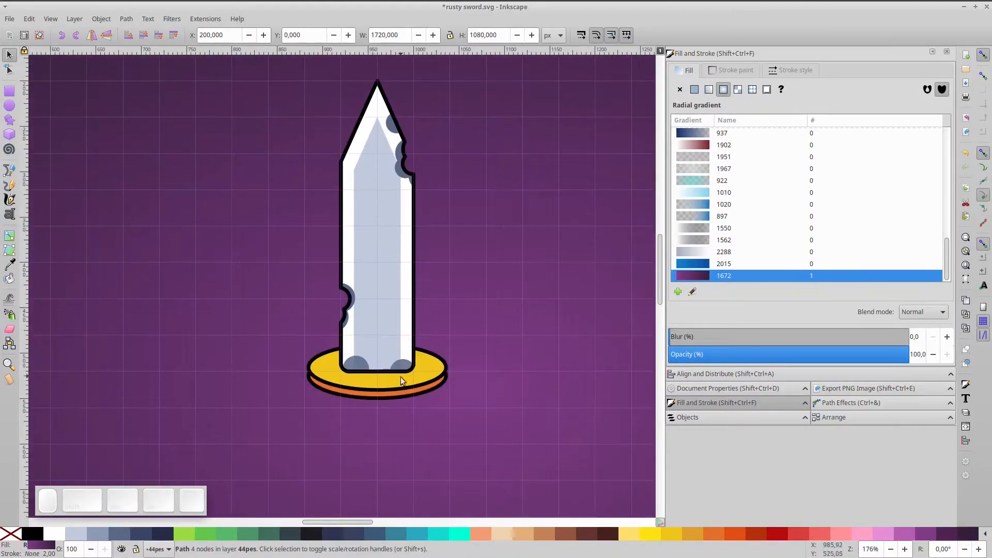
- Draw a slate circle with a radius of about 12.8 px on the guard and make its fill fully opaque
scroll(399, 370, up, 4)
key(e)
scroll(279, 270, down, 2)
drag(150, 264, 243, 357)
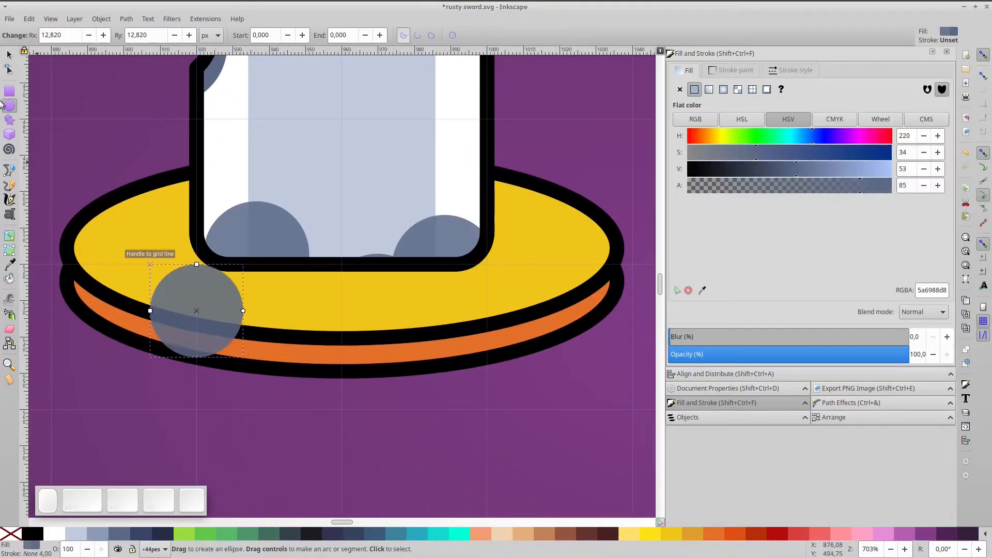
click(890, 187)
click(11, 54)
- Place two copies of the slate circle over the guard's left rim and smaller copies around the blade's lower-right corner
mouse_move(191, 330)
mouse_down()
mouse_move(147, 309)
mouse_move(124, 281)
mouse_up()
mouse_move(141, 263)
mouse_down()
mouse_move(135, 287)
mouse_move(204, 324)
mouse_move(184, 325)
mouse_up()
key(space)
key(space)
drag(184, 324, 580, 197)
drag(618, 143, 606, 154)
key(space)
- Place enlarged circle copies, about 28 px wide, at the blade's lower-left corner and over the guard's right rim
mouse_move(579, 189)
mouse_down()
mouse_move(522, 174)
mouse_move(523, 246)
mouse_move(433, 271)
mouse_move(470, 261)
mouse_move(262, 274)
mouse_move(243, 262)
mouse_up()
key(space)
key(space)
drag(268, 232, 283, 215)
mouse_move(232, 260)
mouse_down()
mouse_move(592, 295)
mouse_move(553, 333)
mouse_up()
key(space)
key(space)
- Unite the slate circles that overlap the guard's rim and ungroup the guard
shift+click(588, 283)
key(ctrl+KP_Add)
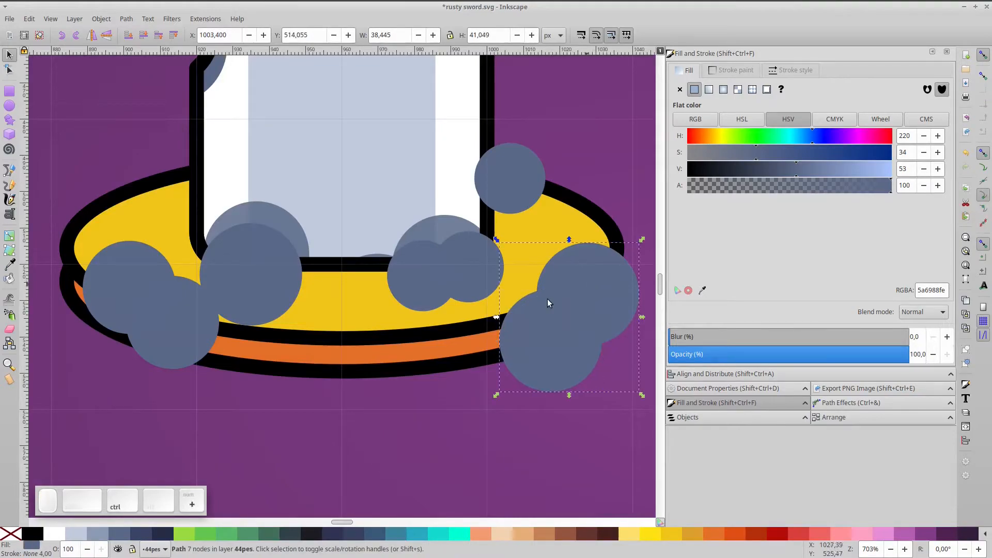
shift+click(127, 272)
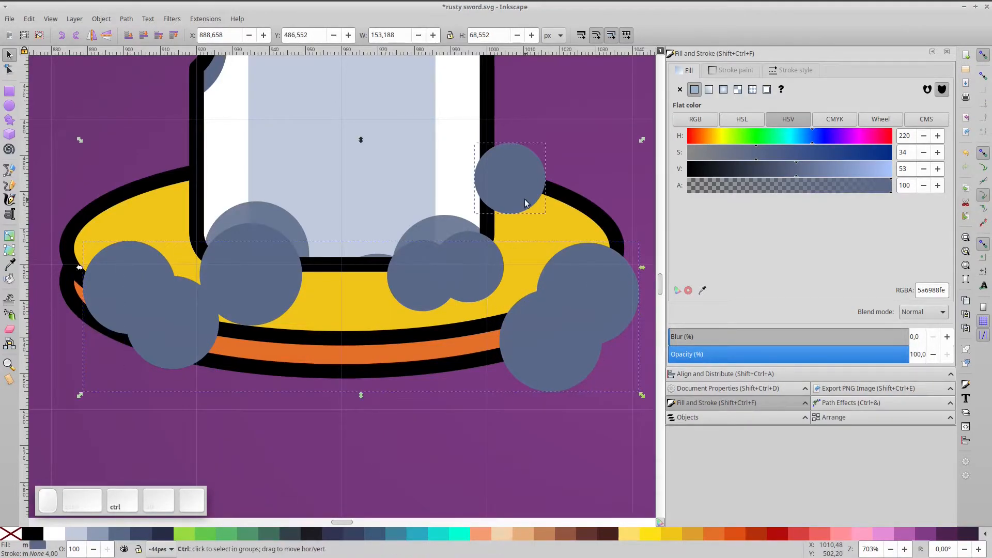
click(528, 250)
key(ctrl+shift+g)
click(579, 180)
- Intersect the united rim circles with a duplicate of the guard's yellow ellipse
click(547, 235)
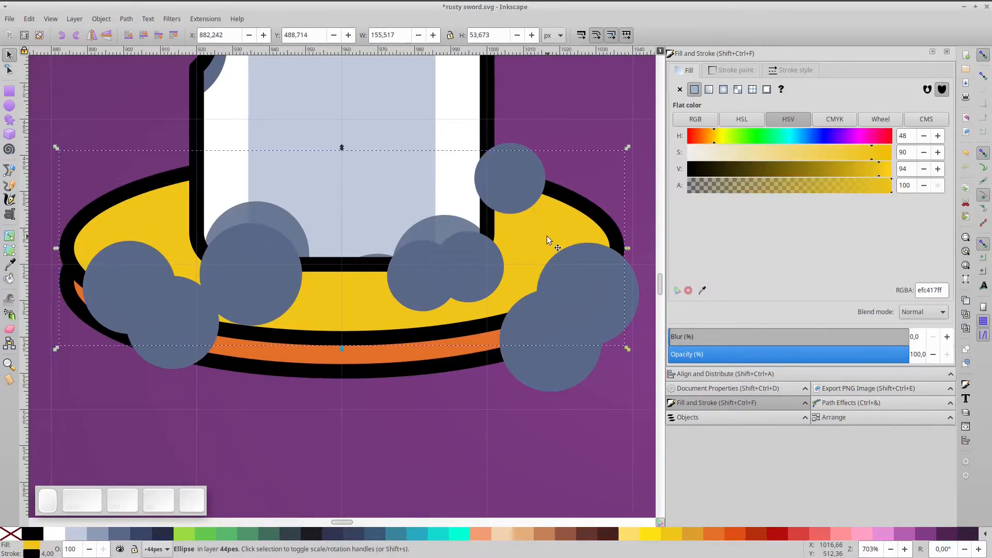
key(ctrl+d)
shift+click(553, 365)
key(ctrl+KP_Multiply)
- Flatten the slate circle below the blade's lower-left corner into an ellipse
click(250, 316)
drag(251, 329, 254, 286)
drag(261, 258, 262, 265)
- Unite the two small circles below the blade's lower-right corner and flatten the resulting patch
click(470, 297)
shift+click(423, 301)
key(ctrl+KP_Add)
drag(443, 314, 443, 282)
drag(469, 258, 470, 270)
- Overlay the guard's patches with an unfilled duplicate of the yellow ellipse as an outline, keeping the blade in front
click(386, 168)
click(174, 35)
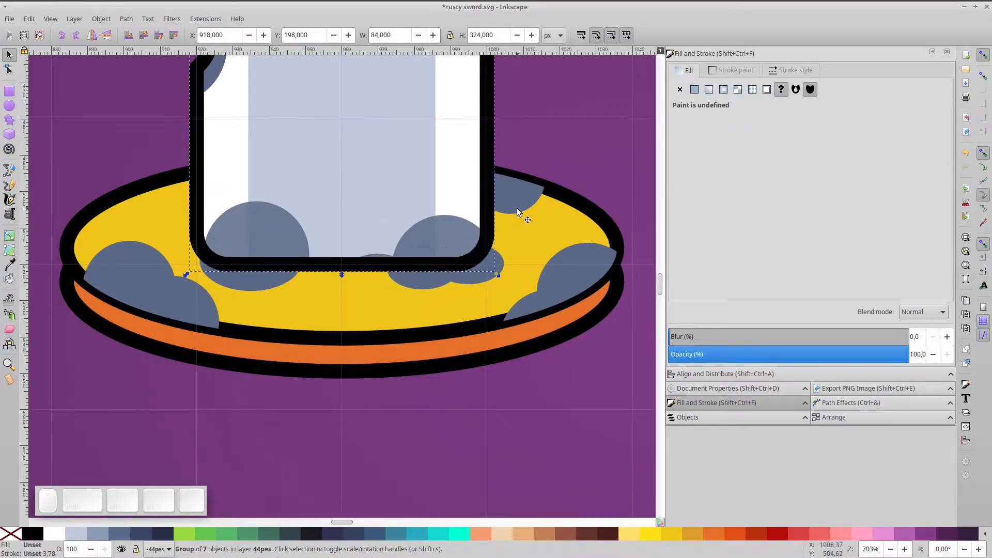
click(516, 206)
key(ctrl+d)
click(11, 533)
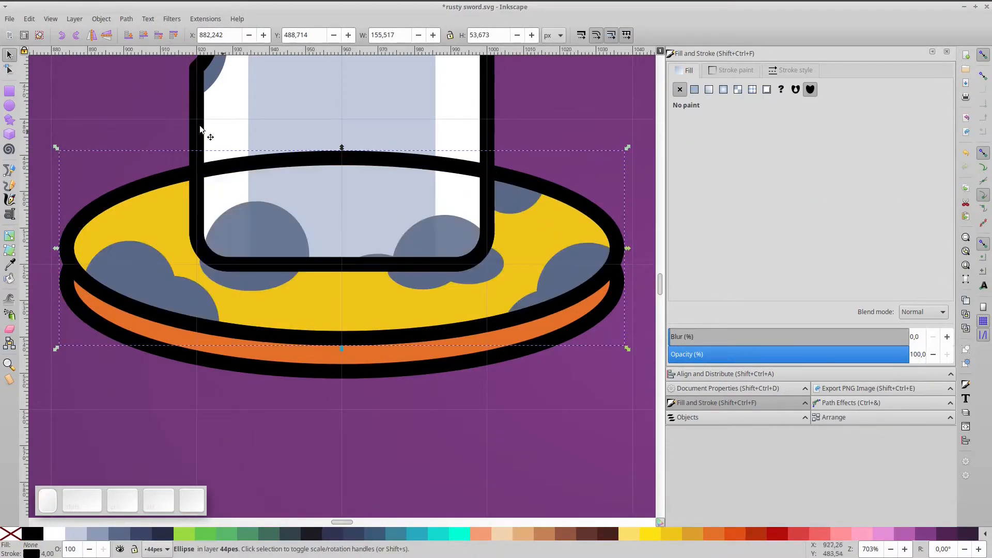
click(174, 35)
- Fill the guard's rust patches with black at an alpha of 20
click(565, 274)
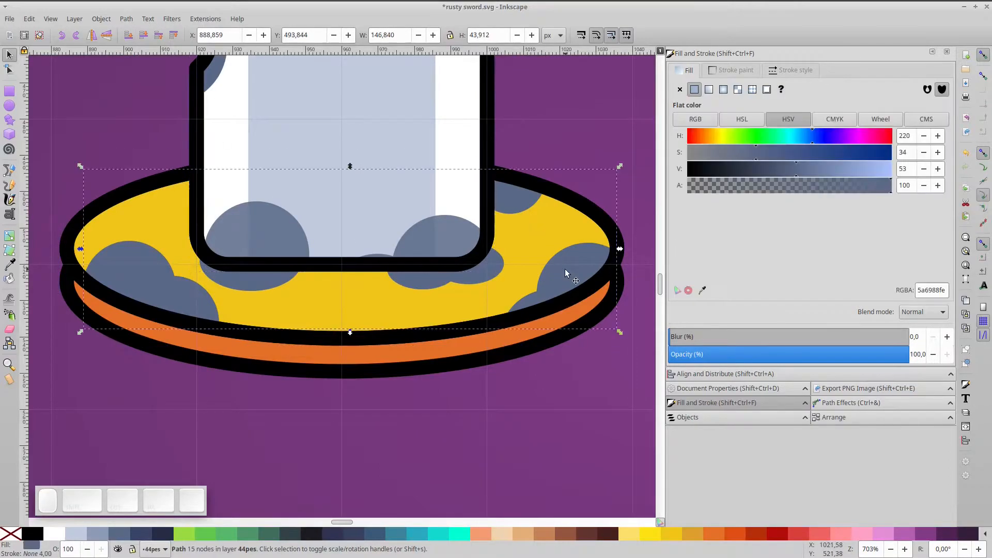
shift+click(444, 272)
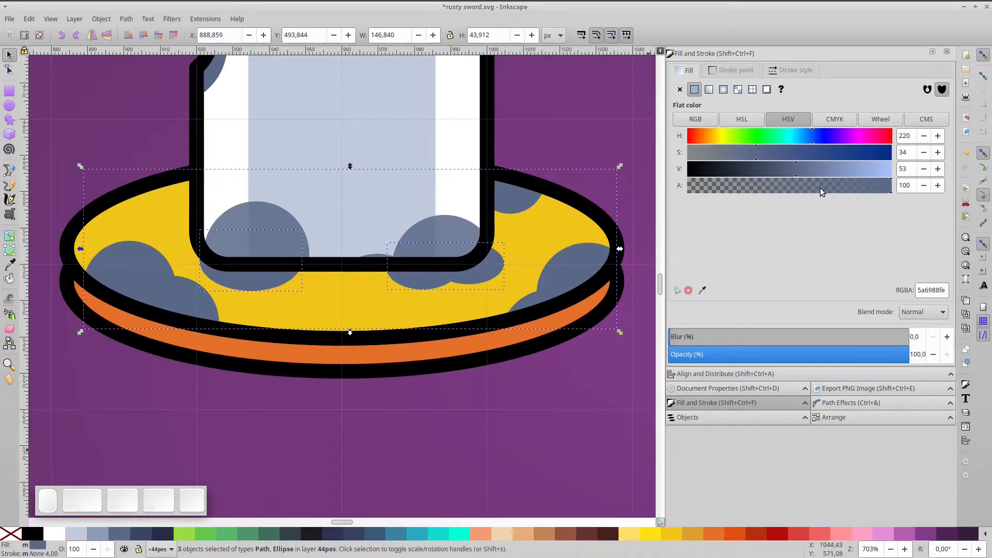
click(37, 537)
drag(868, 186, 718, 186)
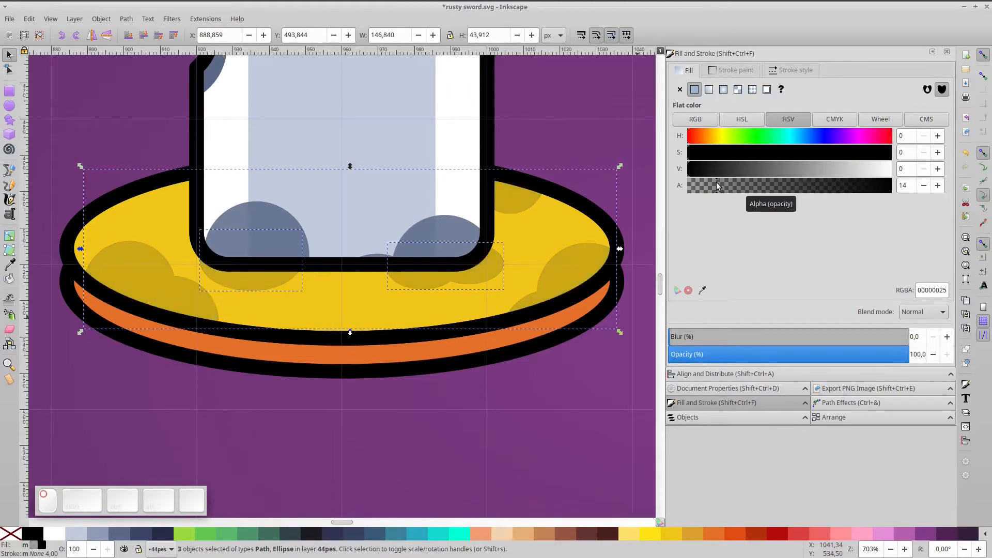
drag(910, 185, 881, 187)
text(20)
key(Return)
- Break the guard's rim patches apart and reshape the left patch by moving its nodes inward
double_click(153, 285)
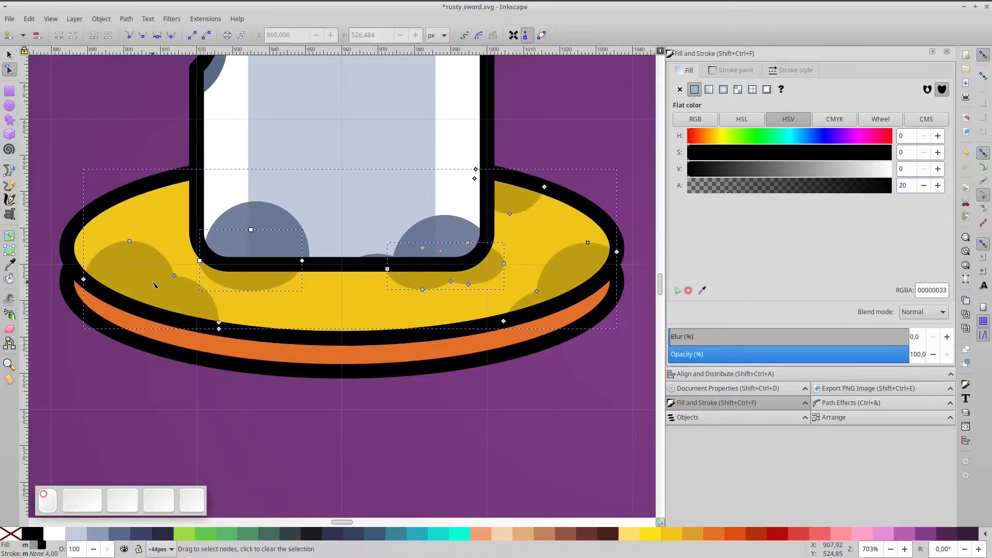
click(162, 292)
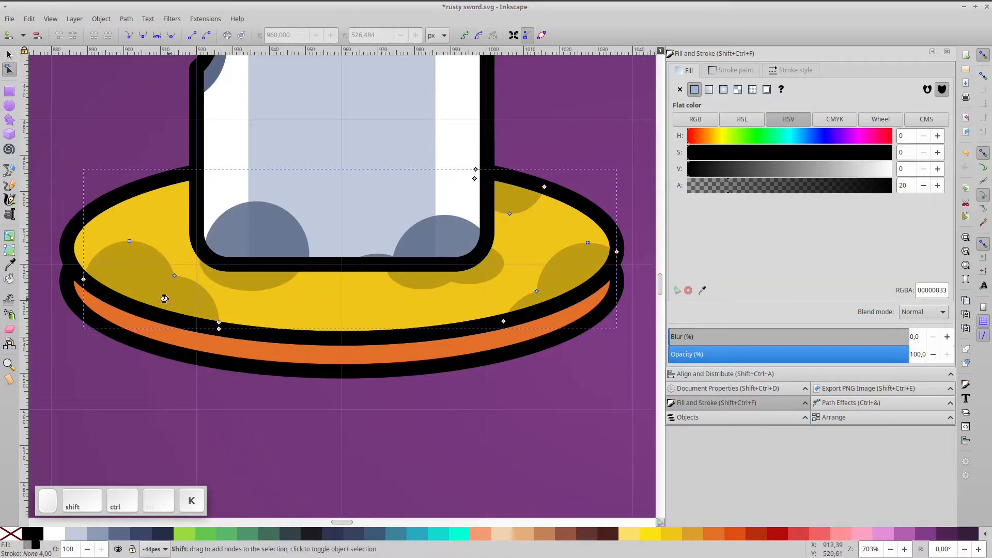
click(197, 315)
drag(196, 316, 164, 284)
drag(148, 240, 168, 251)
click(361, 300)
- Draw an 80 × 120 px rounded rectangle below the guard with a black stroke and an opaque tan brown fill
ctrl+scroll(528, 335, down, 3)
click(475, 417)
drag(475, 417, 450, 412)
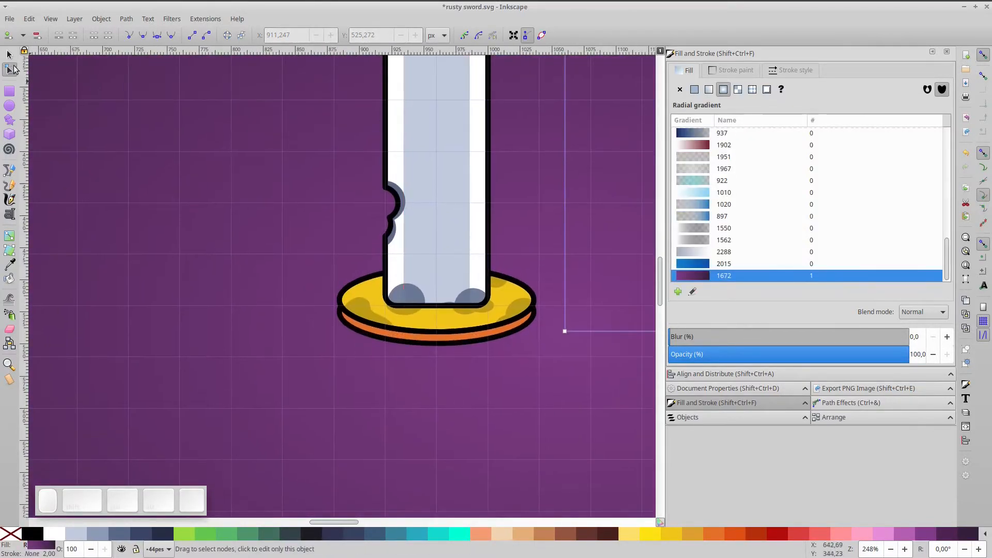
key(s)
click(11, 93)
drag(386, 357, 491, 512)
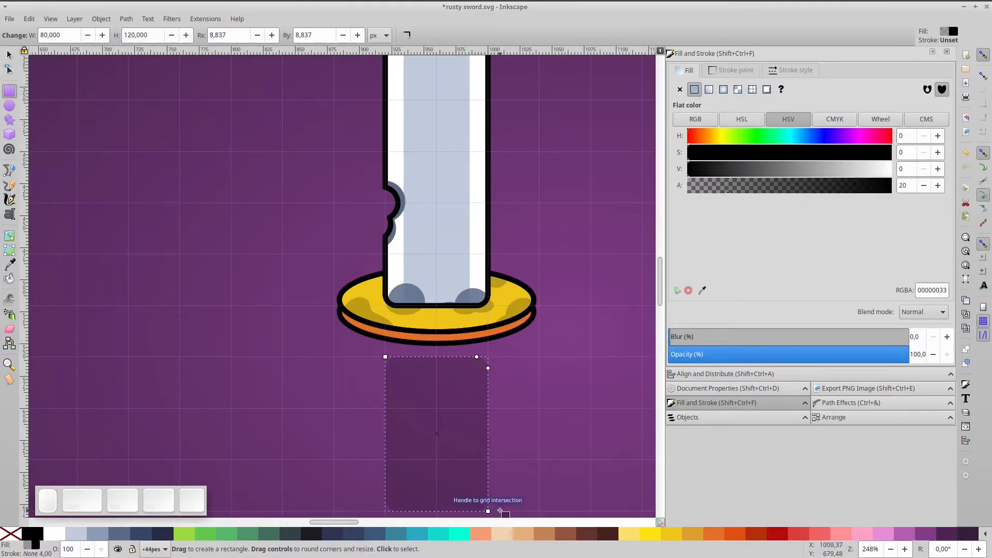
shift+click(36, 533)
click(544, 534)
drag(864, 191, 937, 191)
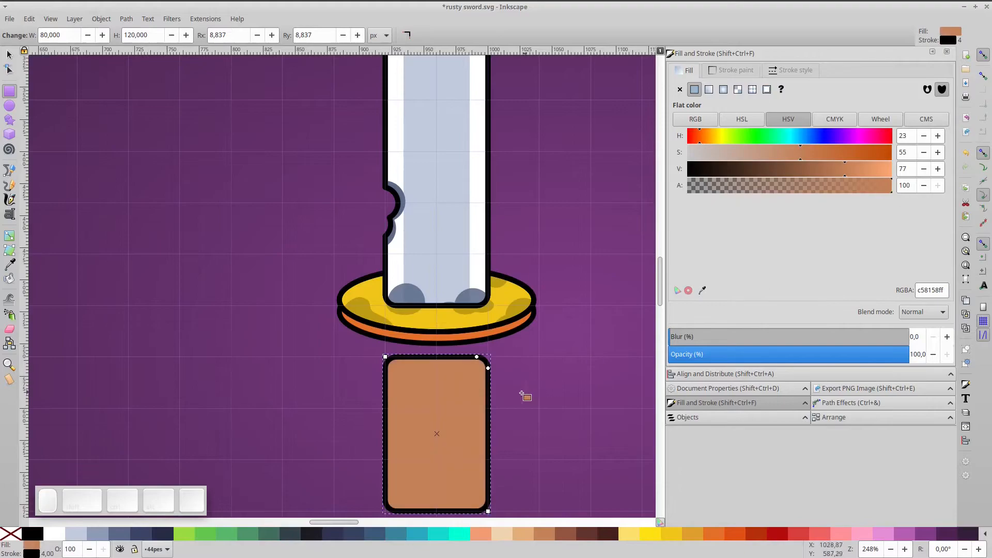
- Round the brown rectangle's ends fully, scale it to about 51 × 76 px and place it centrally under the blade
click(9, 53)
key(space)
double_click(423, 341)
drag(467, 318, 476, 393)
click(9, 52)
drag(470, 303, 459, 322)
drag(430, 358, 430, 286)
drag(461, 251, 446, 269)
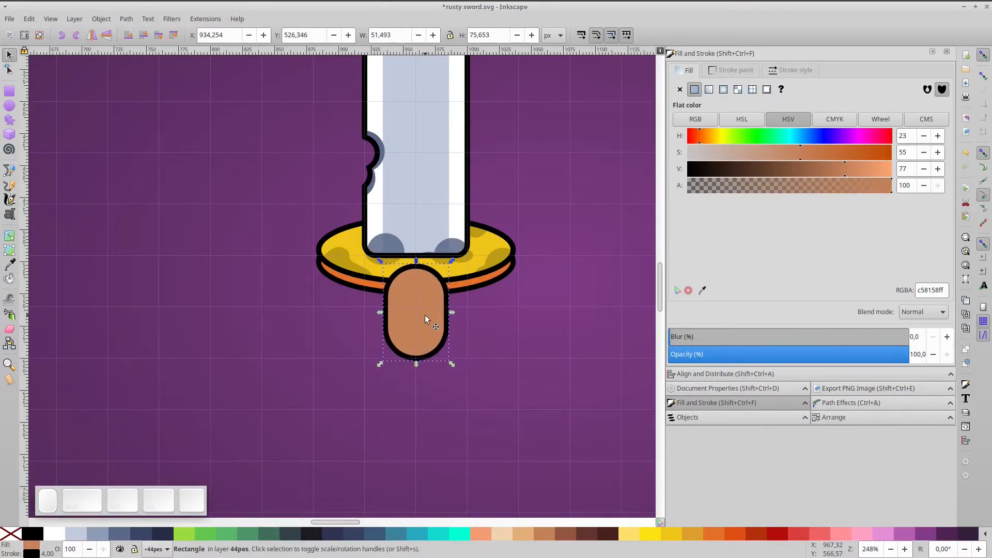
- Group all the ellipses and rust patches that make up the guard
click(446, 230)
shift+click(562, 332)
click(508, 268)
drag(572, 311, 251, 208)
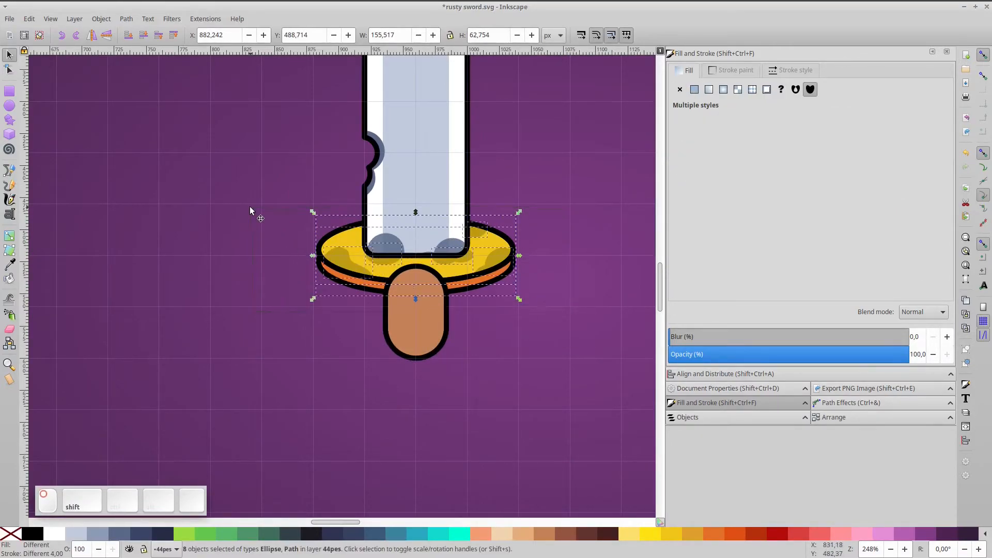
key(ctrl+g)
- Group the blade with the guard and bring them in front of the brown handle
click(440, 225)
shift+click(503, 265)
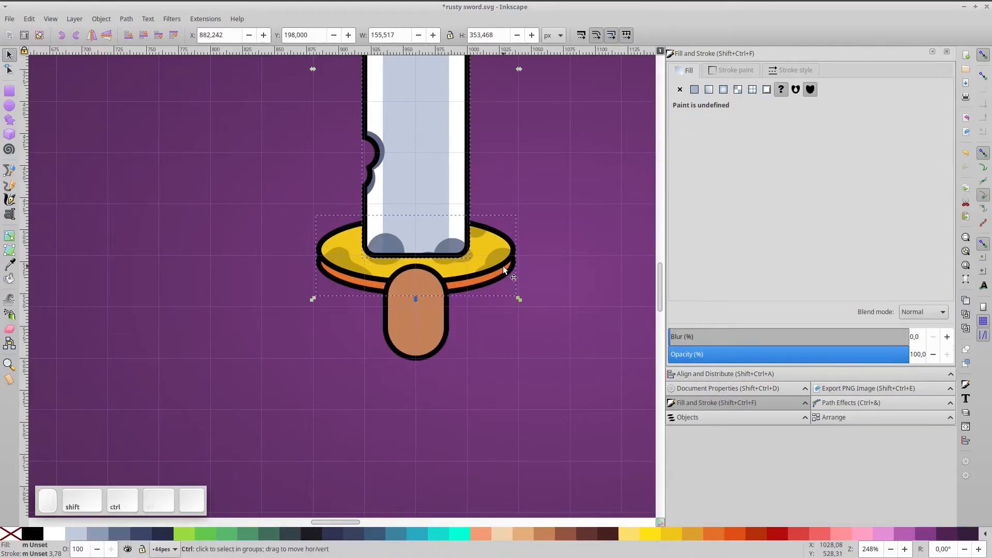
key(ctrl+g)
- Lengthen the brown handle downward to an overall height of about 116 px
click(419, 342)
key(r)
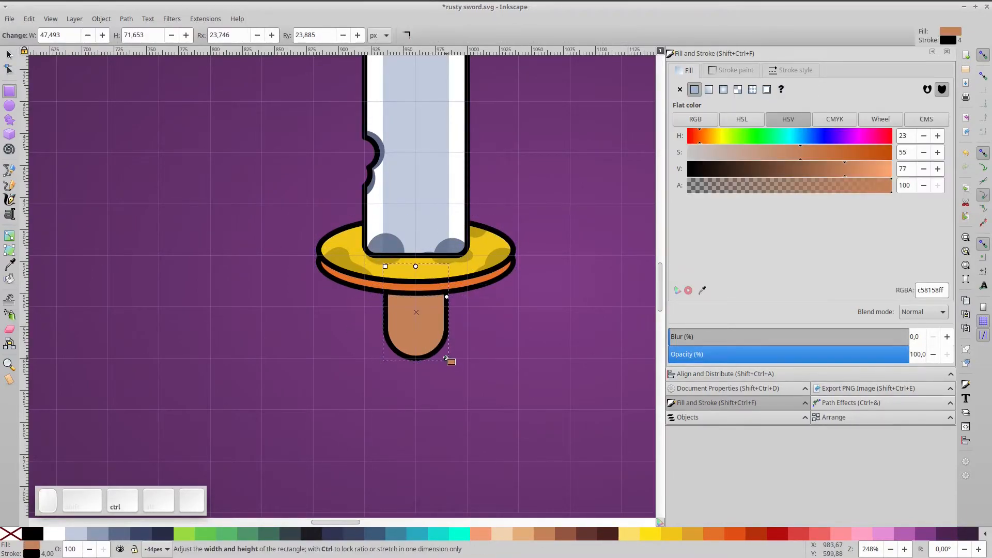
drag(447, 358, 447, 409)
- Duplicate the handle, give the copy a smaller corner radius and fill it with golden yellow
click(9, 55)
key(ctrl+d)
double_click(429, 347)
drag(447, 297, 447, 283)
click(9, 54)
click(667, 535)
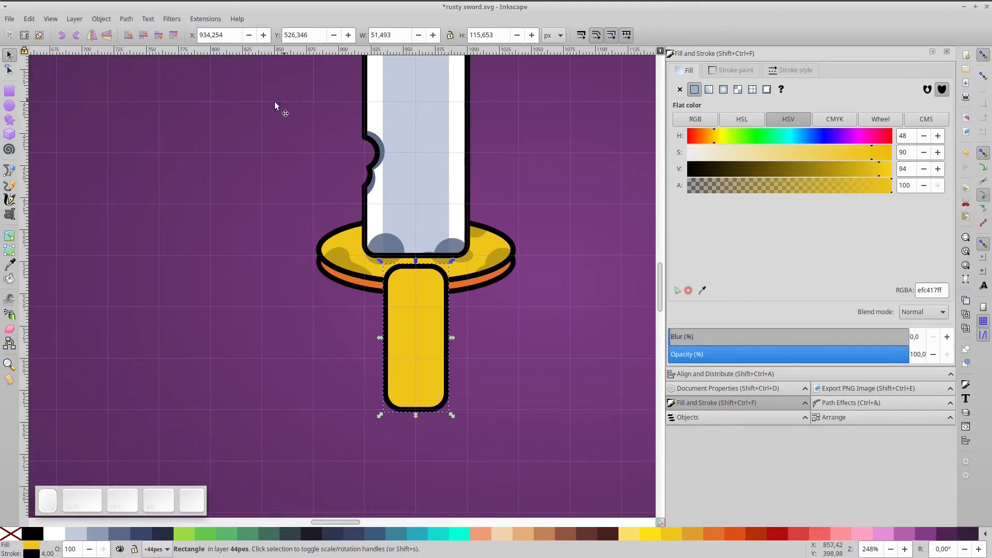
- Place the yellow shape behind the brown handle and nudge it up so its lower end forms a pommel cap
click(144, 35)
ctrl+click(430, 408)
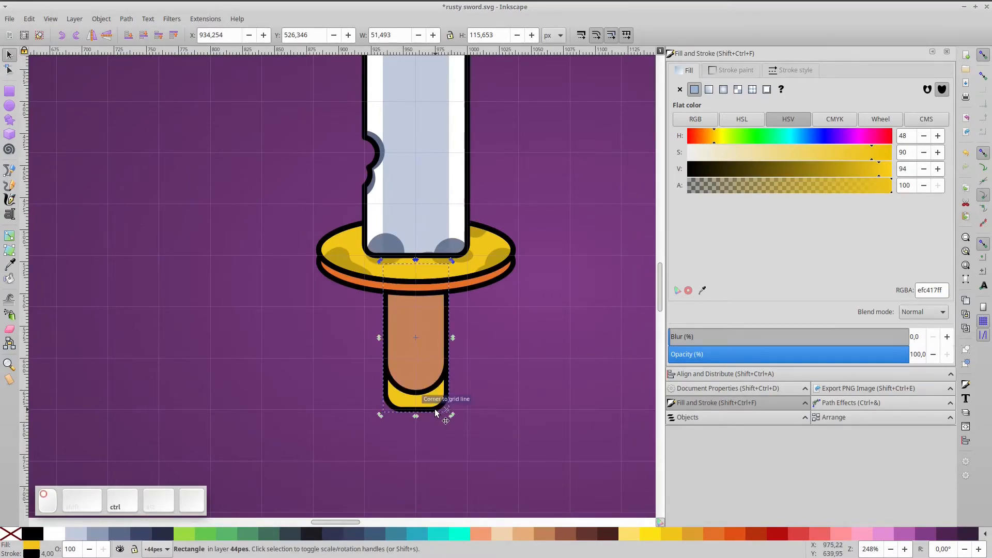
key(Up)
key(Up)
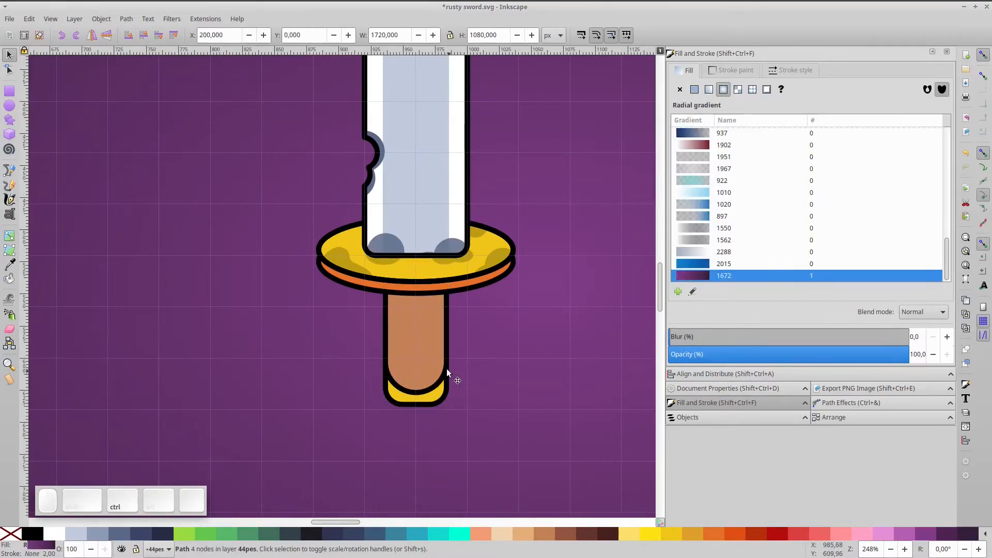
- Draw a horizontal line beside the handle with a 9.4 px dark brown stroke and round caps, about 49 px long overall
ctrl+scroll(441, 337, up, 2)
click(9, 172)
click(195, 267)
double_click(297, 267)
click(786, 71)
text(4)
key(Return)
click(728, 159)
shift+click(564, 535)
- Position the dark brown stripe across the handle's right edge and add two duplicates spaced evenly below it
key(s)
mouse_move(258, 268)
mouse_down()
mouse_move(460, 280)
mouse_move(445, 357)
mouse_up()
key(ctrl+d)
key(ctrl+d)
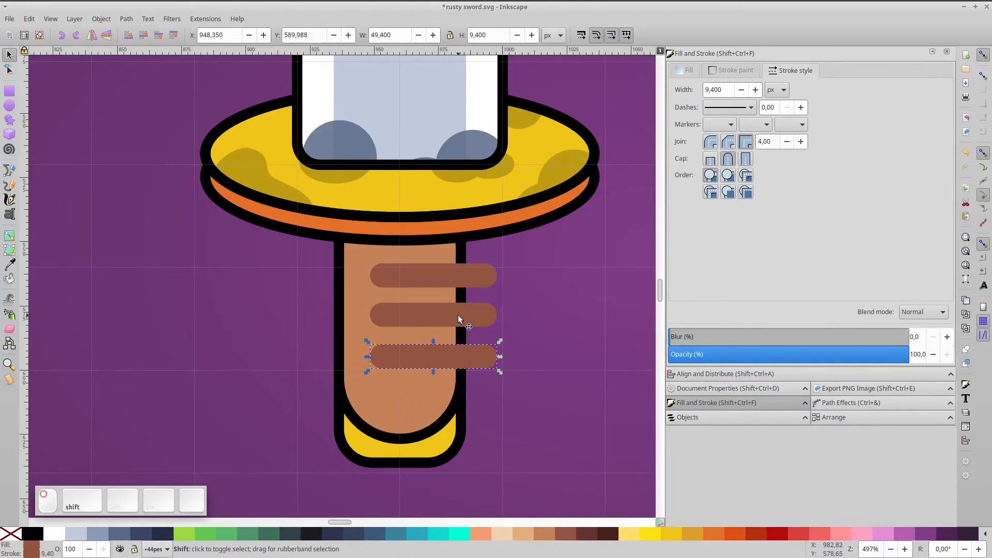
- Convert the strokes of all three brown stripes to paths
shift+click(457, 314)
shift+click(462, 281)
click(126, 19)
click(142, 46)
- Delete the outermost nodes at the rounded right ends of the three stripes
double_click(489, 287)
double_click(488, 284)
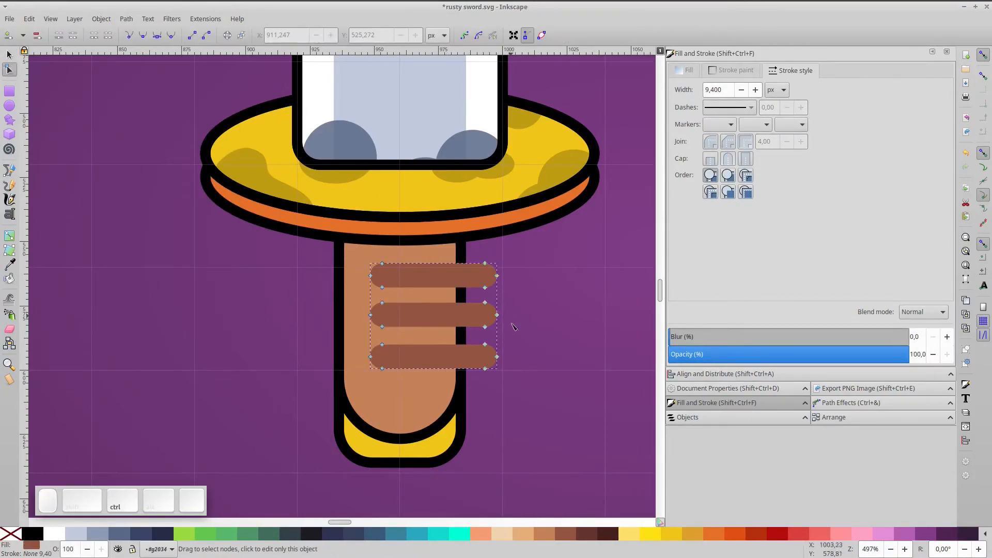
scroll(502, 322, up, 3)
drag(472, 139, 528, 496)
key(Delete)
- Straighten the right-end segments of the three stripes and nudge their end nodes left onto the handle's outline
drag(435, 120, 478, 483)
click(191, 35)
key(Left)
key(Left)
key(Left)
key(Left)
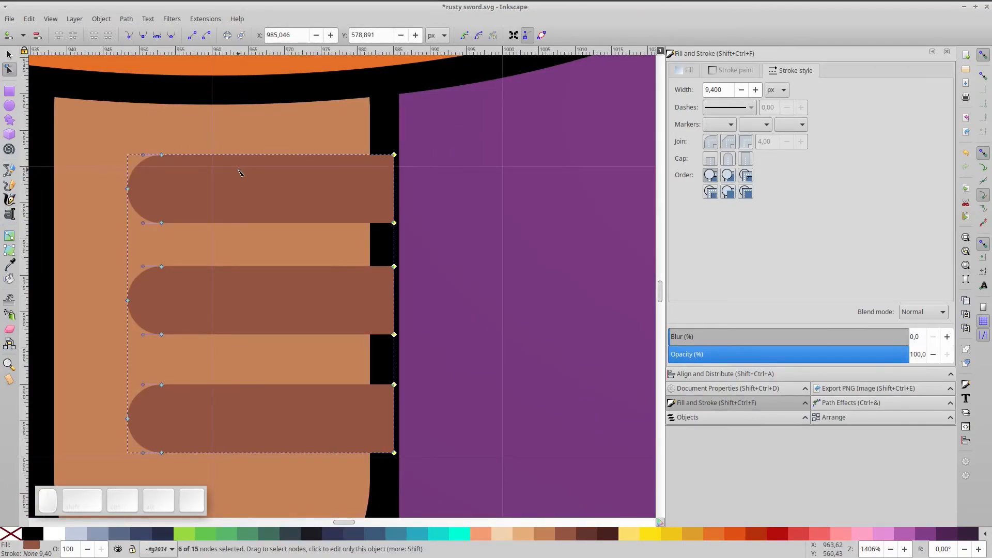
- Ungroup and reorder the handle's parts so that the black outline covers the stripes' right ends
key(s)
scroll(159, 187, down, 1)
key(space)
double_click(175, 284)
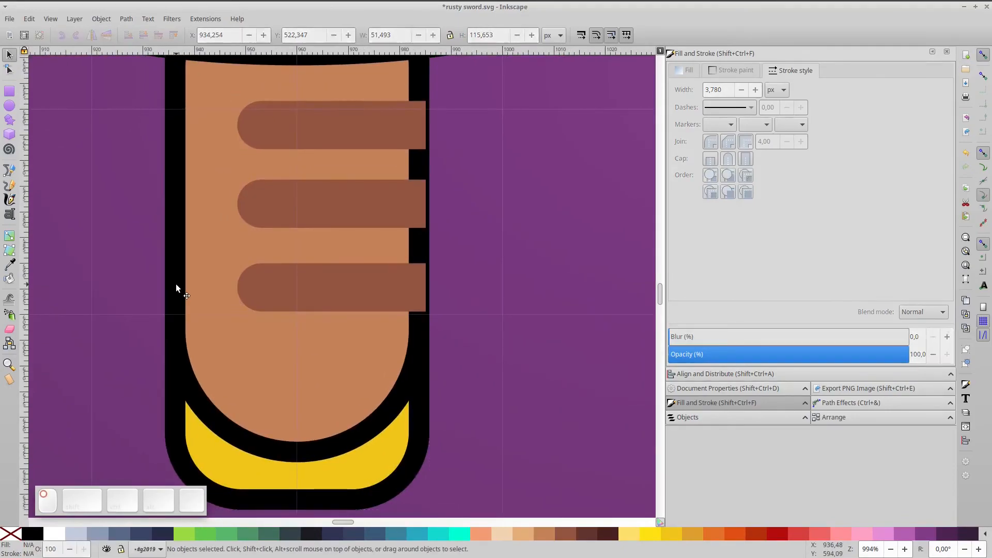
click(176, 285)
click(300, 299)
click(247, 434)
key(ctrl+shift+g)
click(274, 298)
click(144, 35)
- Group all parts of the sword into a single object
scroll(460, 219, down, 3)
drag(478, 353, 333, 91)
key(ctrl+g)
key(5)
click(374, 293)
click(355, 285)
shift+click(346, 293)
key(ctrl+g)
- Scale up the sword and center it on the purple background
drag(370, 174, 395, 108)
drag(346, 217, 405, 243)
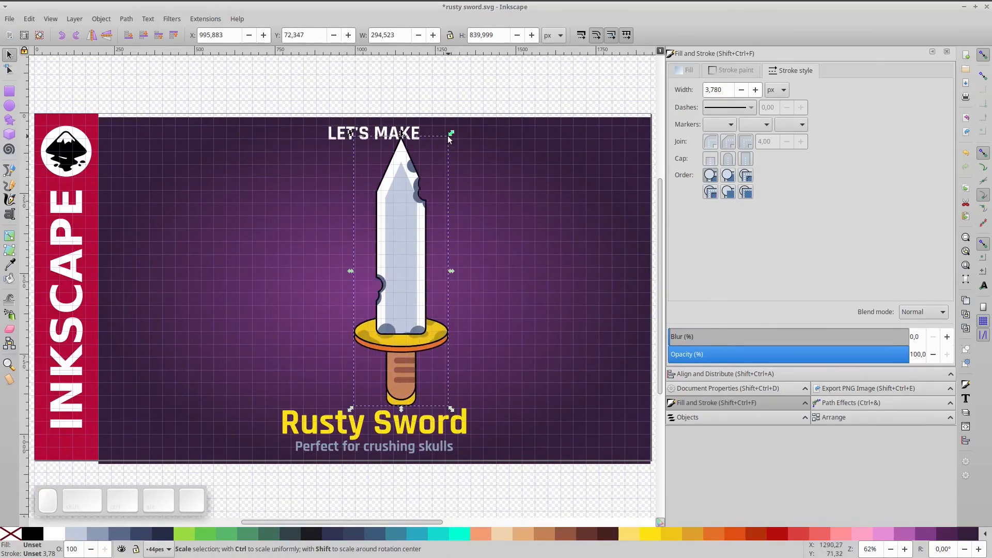
drag(448, 136, 432, 160)
shift+click(478, 199)
click(677, 374)
click(899, 121)
click(899, 135)
- Adjust the sword's placement between the title texts by shifting it slightly upward and save the drawing
click(499, 96)
drag(501, 229, 501, 225)
drag(361, 272, 361, 243)
click(496, 283)
key(ctrl+s)
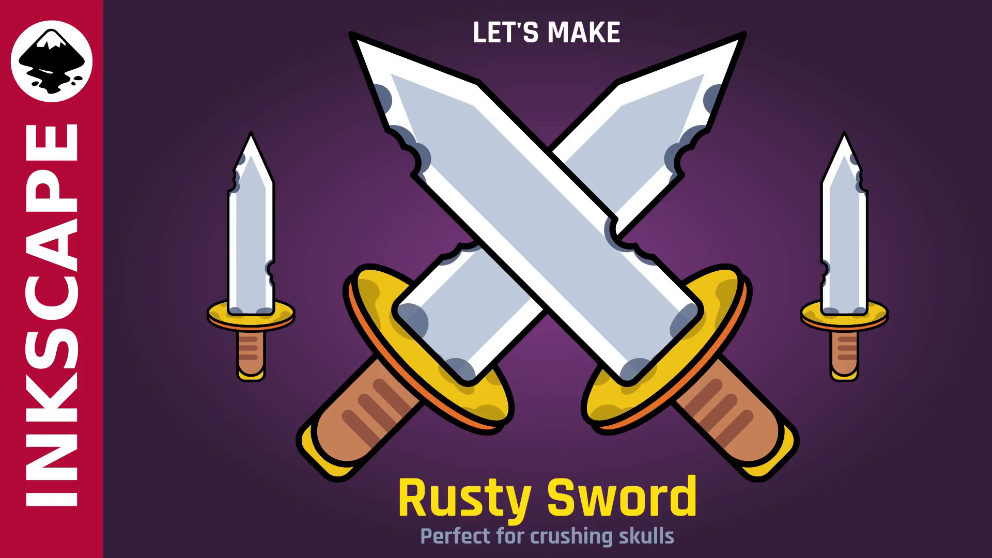